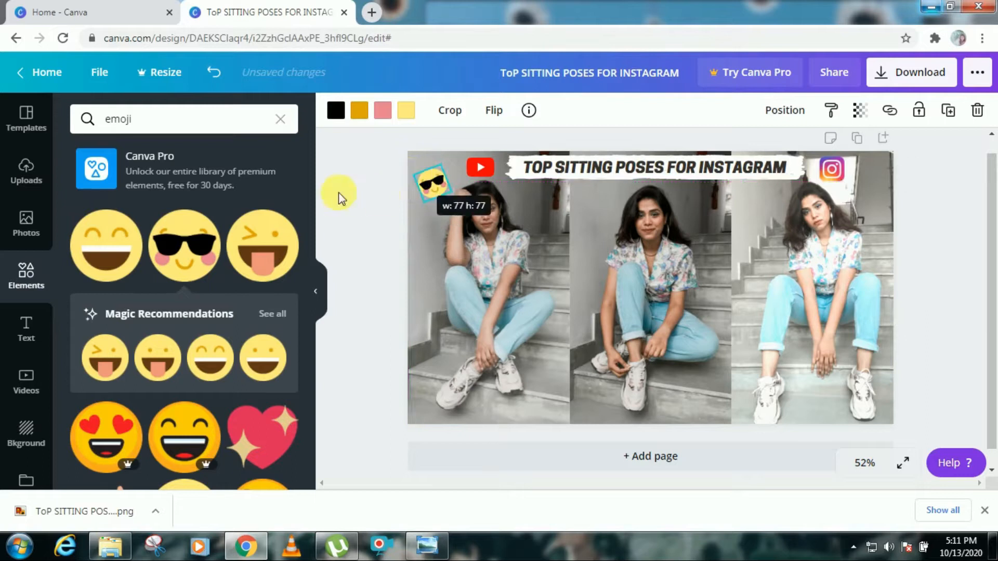
Step: Add the sunglasses emoji element and position it beside the title on the thumbnail
click(214, 286)
drag(599, 232, 671, 314)
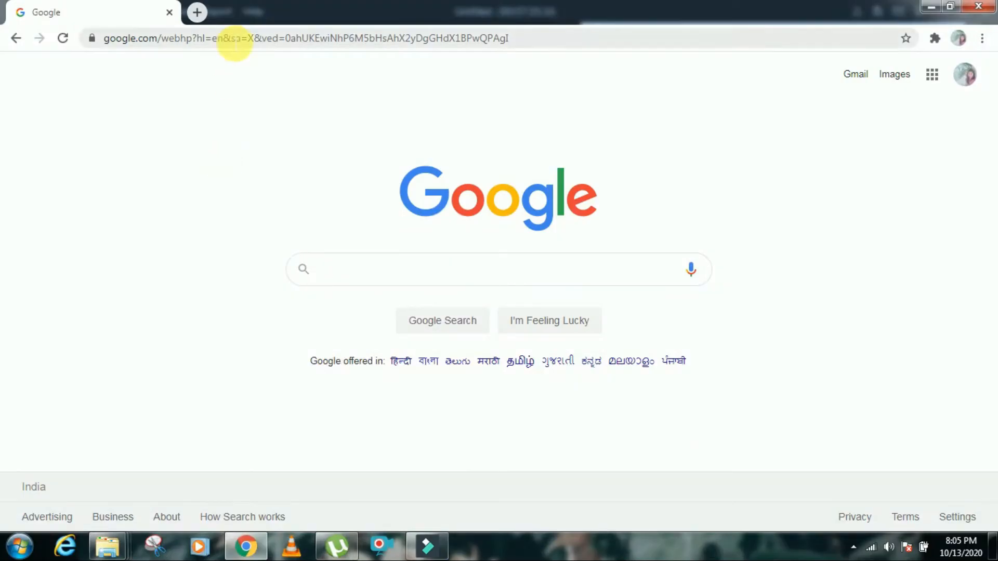
Step: Switch to Google, search how many videos are watched on YouTube daily, and highlight the featured answer
click(234, 38)
text(how many)
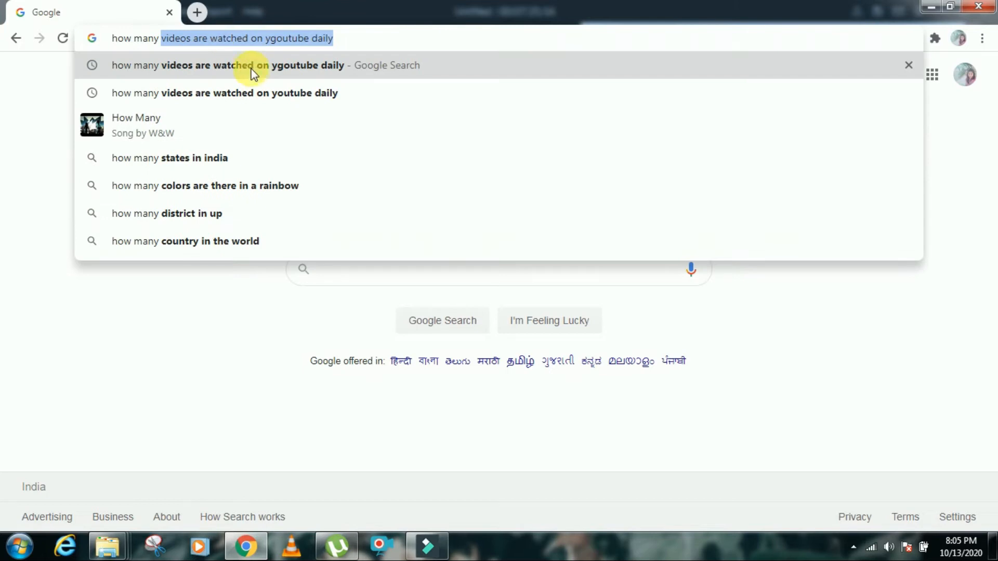
click(251, 70)
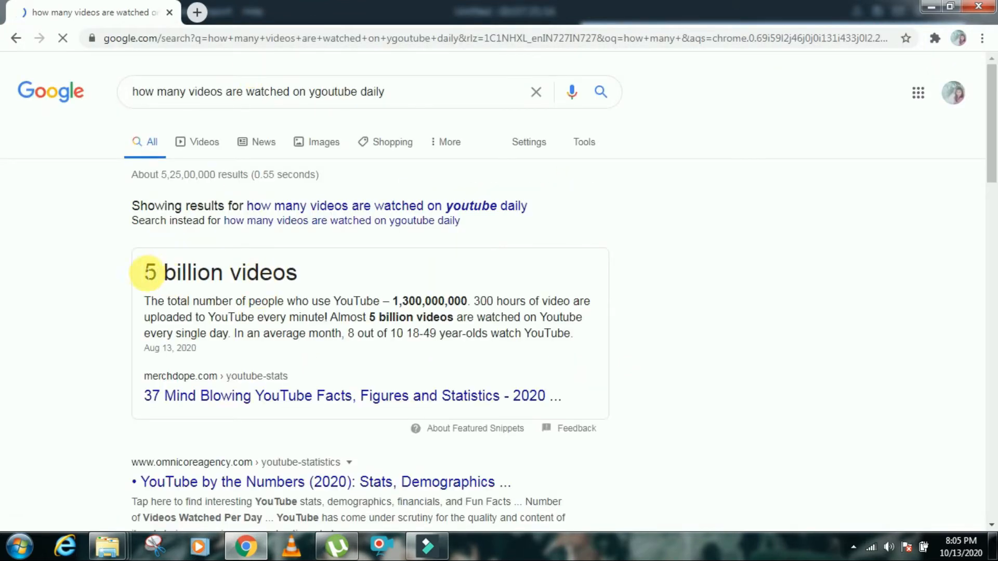
drag(145, 273, 233, 281)
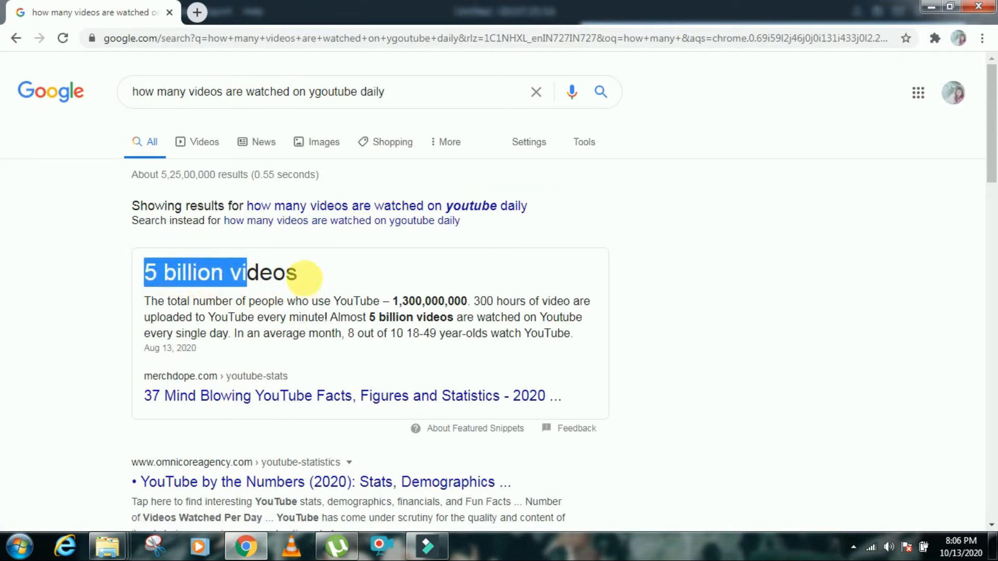
drag(146, 302, 575, 337)
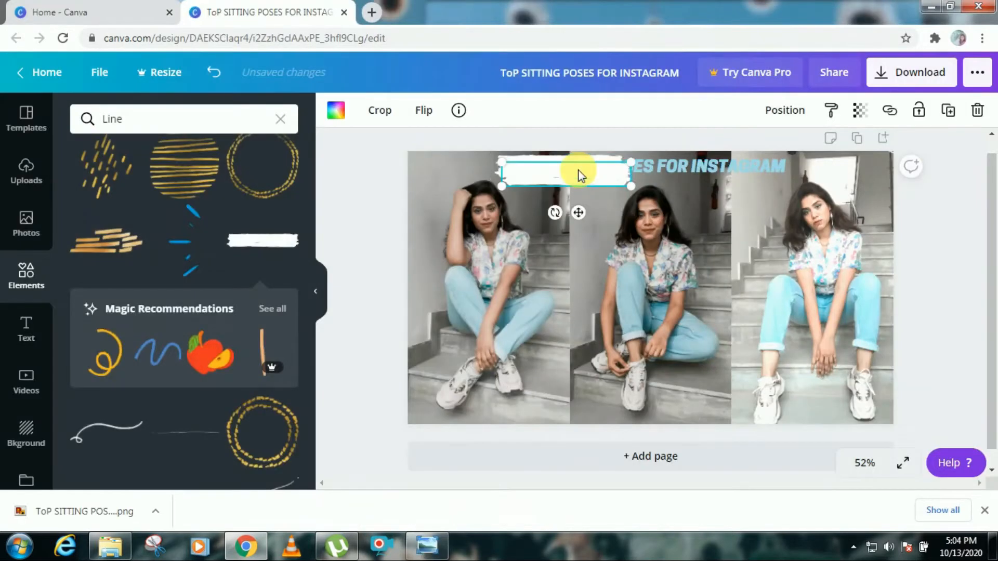
Step: Resize the white brush-stroke shape behind the title, duplicate it, and stretch the copy along the title bar
drag(634, 170, 650, 180)
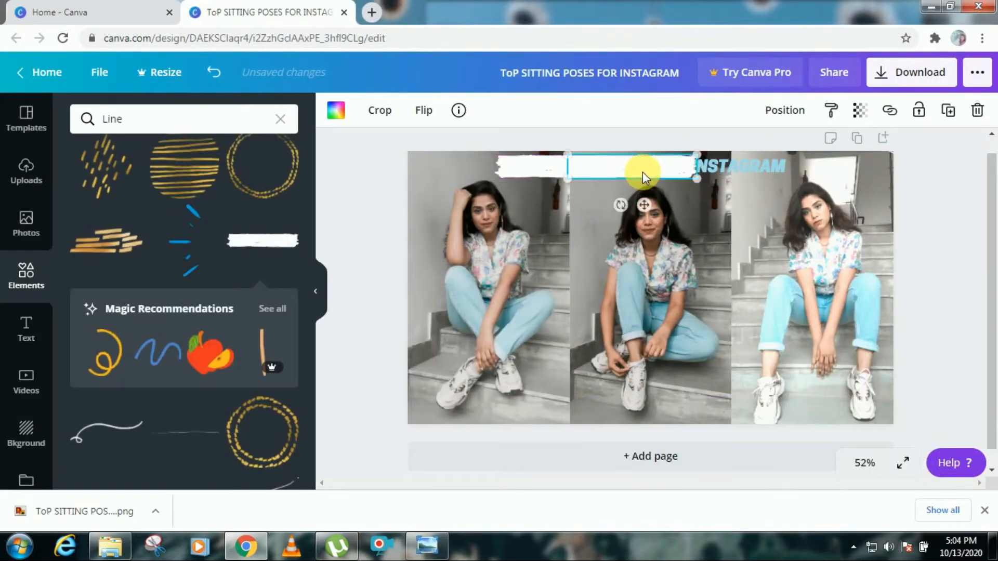
mouse_move(754, 242)
mouse_down()
mouse_move(758, 229)
mouse_move(719, 183)
mouse_up()
click(664, 165)
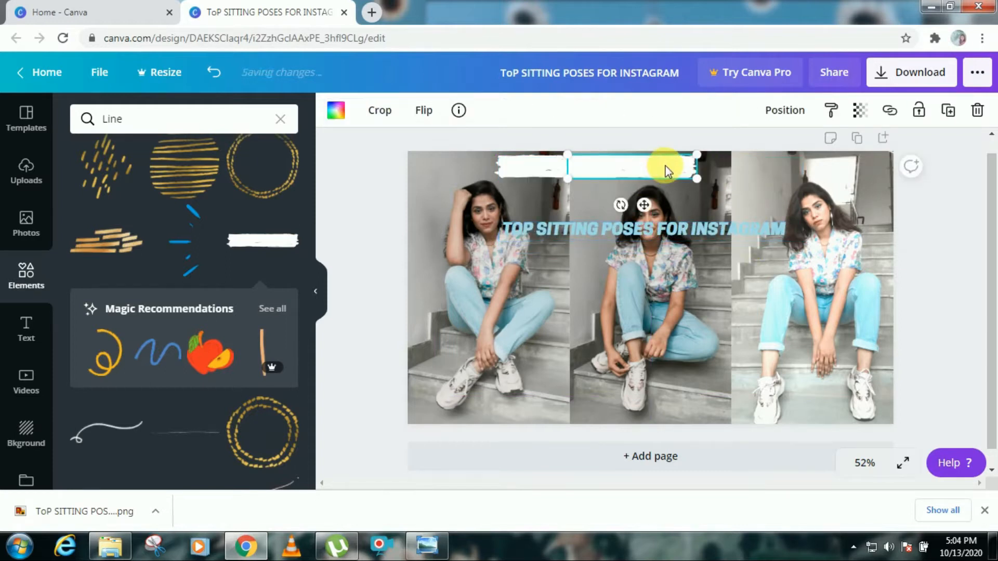
key(ctrl+d)
drag(704, 163, 778, 168)
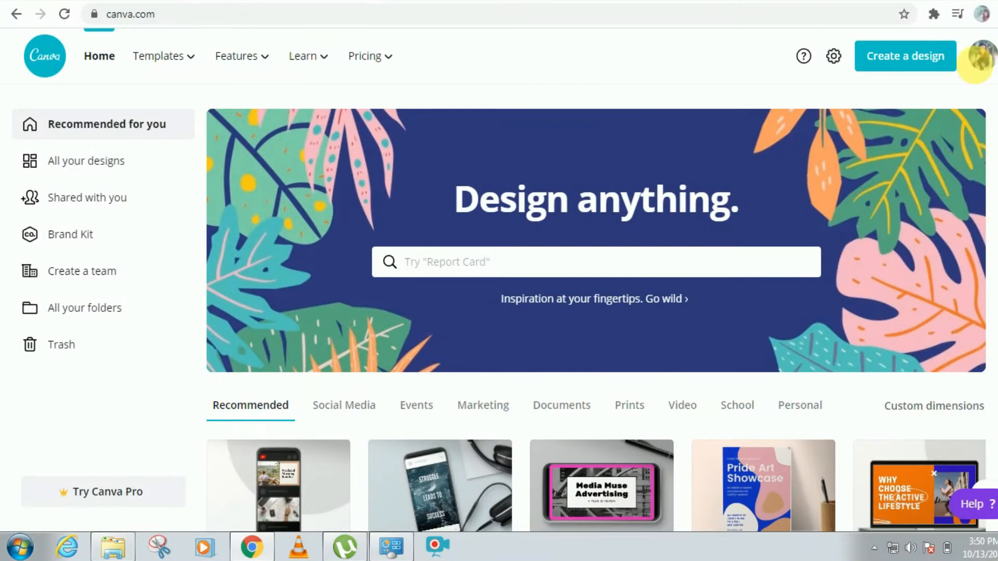
Step: Create a new YouTube Thumbnail design from the home page
click(981, 69)
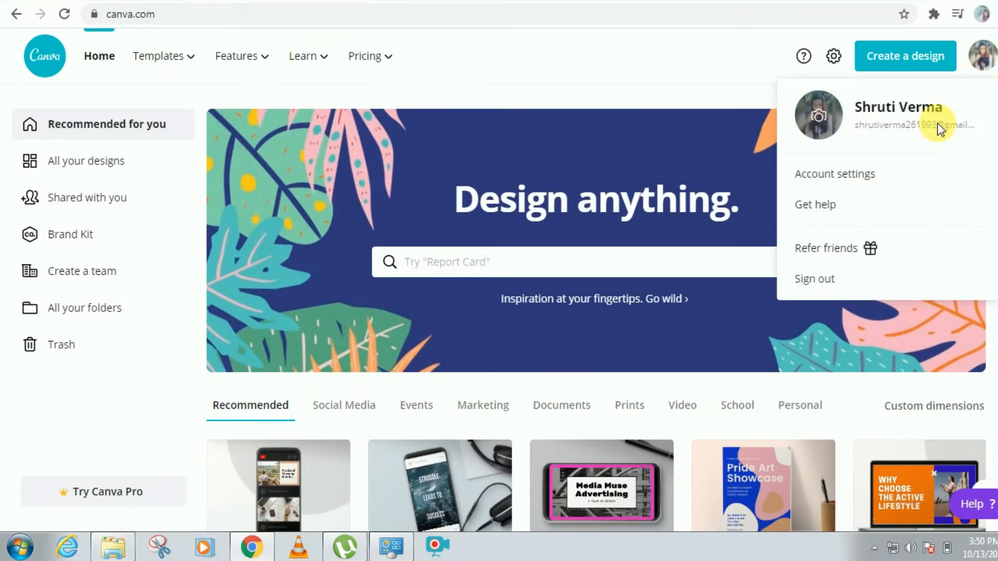
click(986, 62)
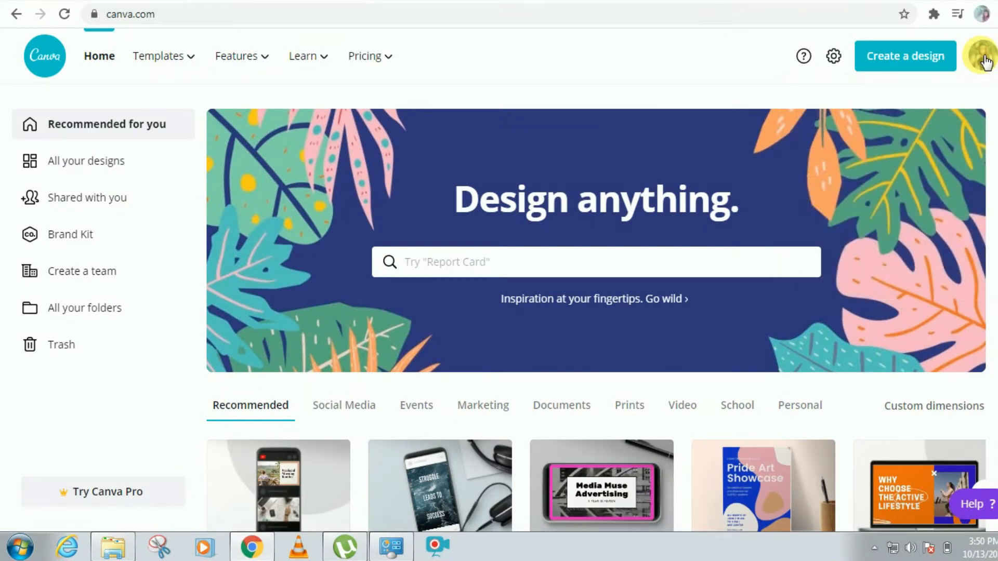
click(904, 61)
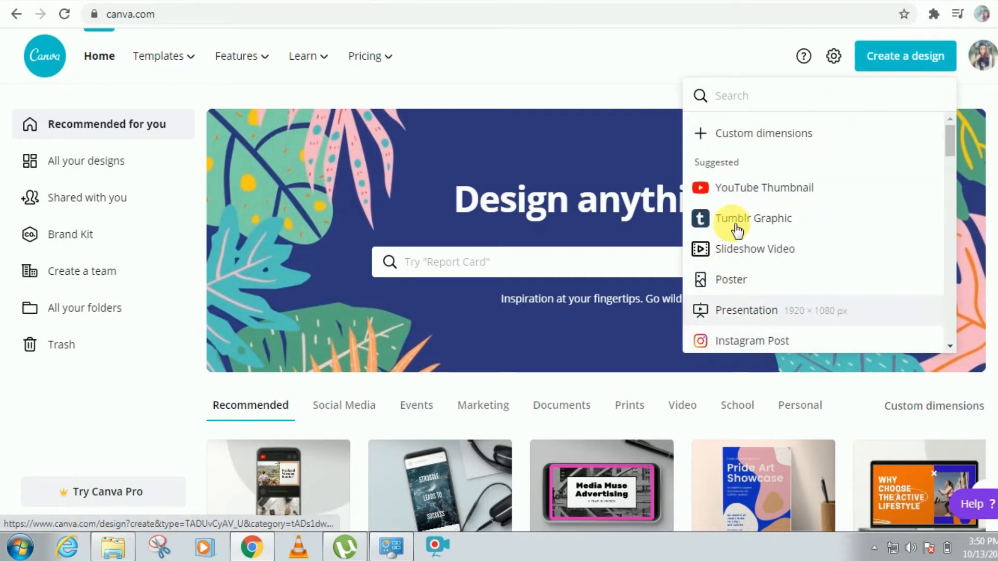
click(742, 191)
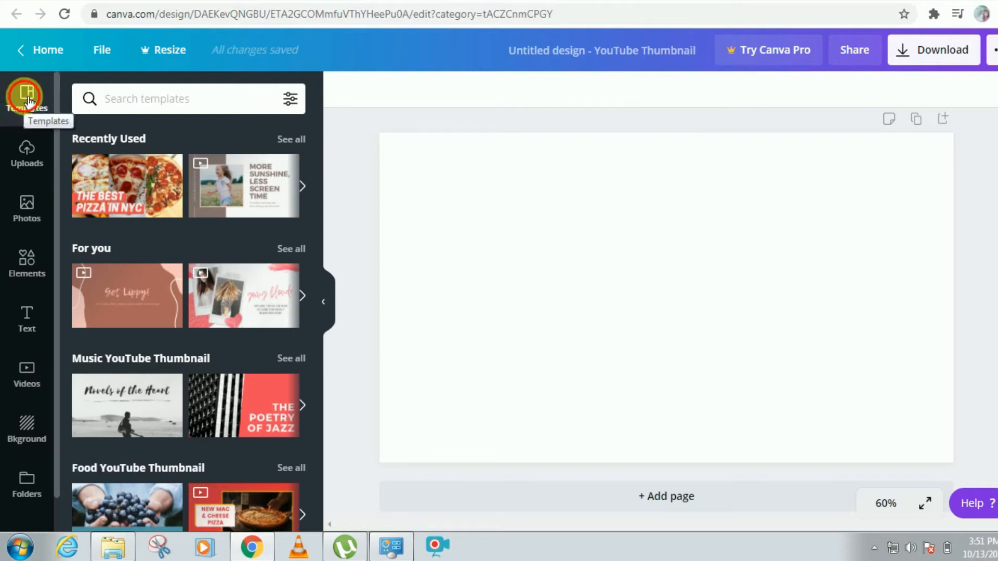
Step: Scroll through the YouTube thumbnail template categories
scroll(274, 229, down, 2)
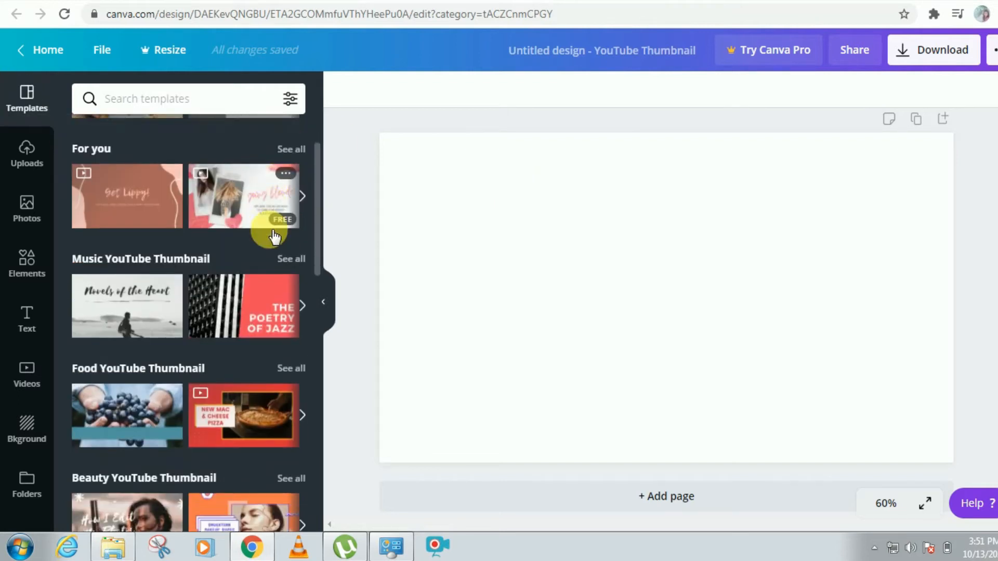
scroll(274, 237, down, 6)
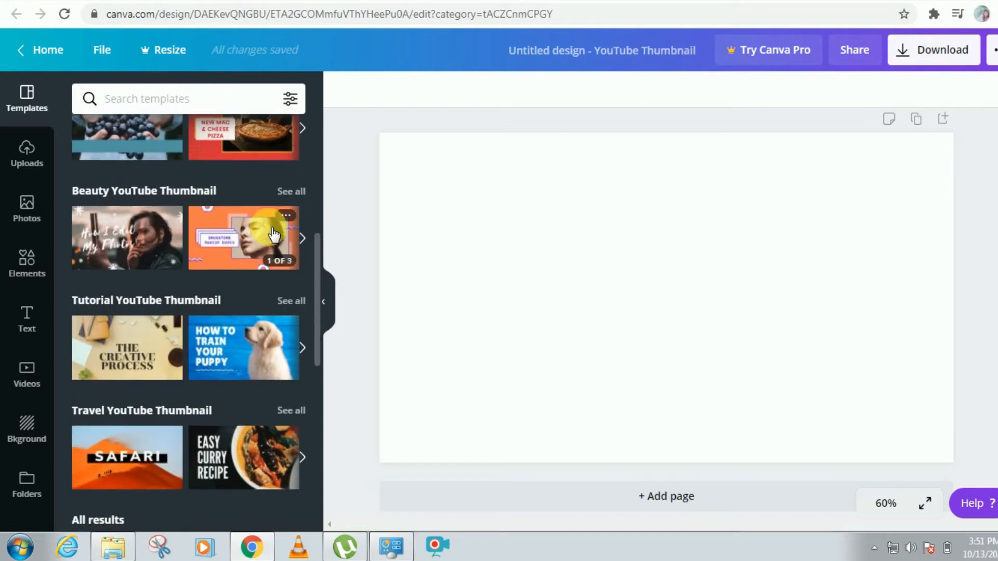
scroll(274, 235, down, 3)
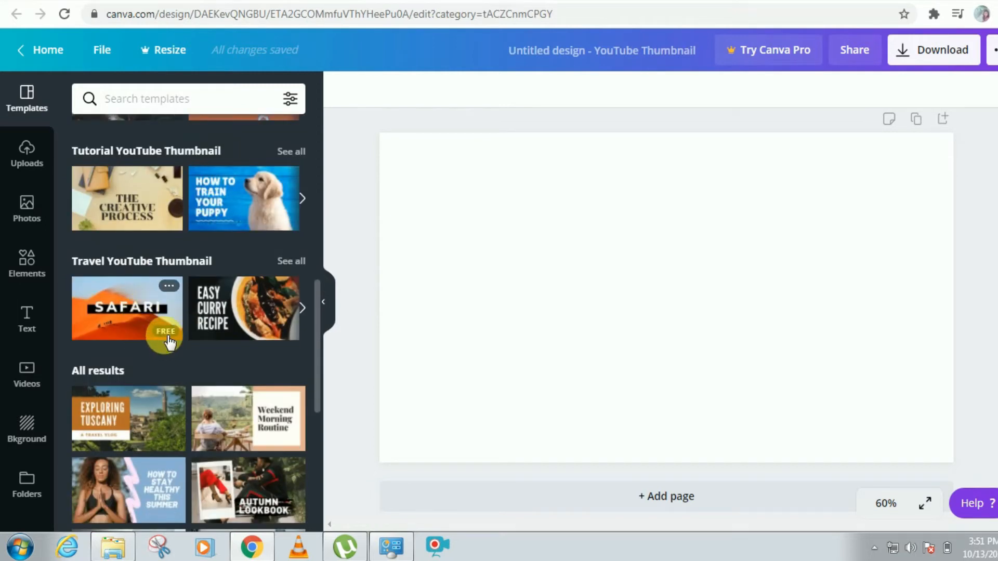
scroll(156, 244, up, 1)
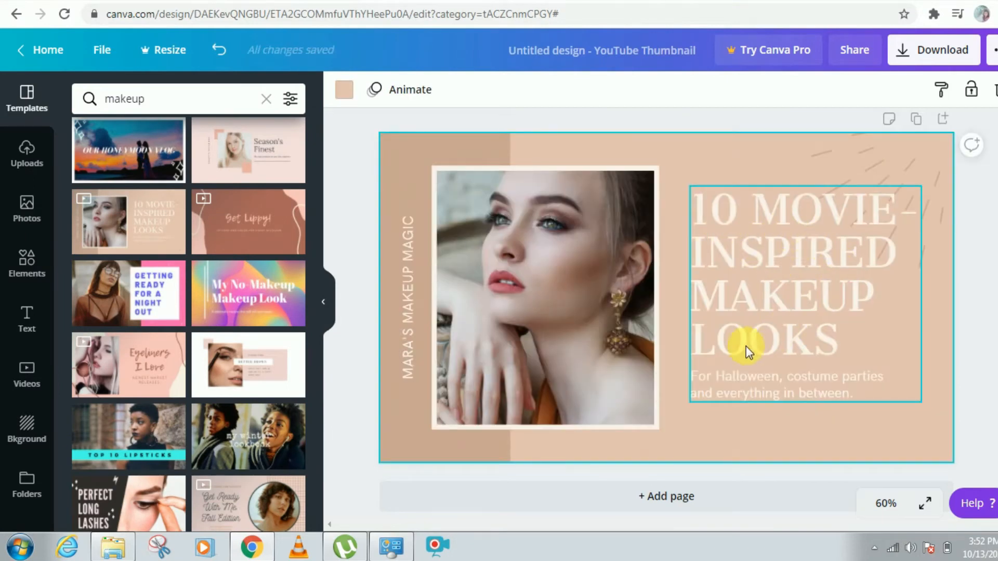
Step: Select the text and image elements of the makeup template on the canvas to inspect them
click(534, 355)
click(410, 355)
click(435, 456)
click(863, 266)
click(992, 250)
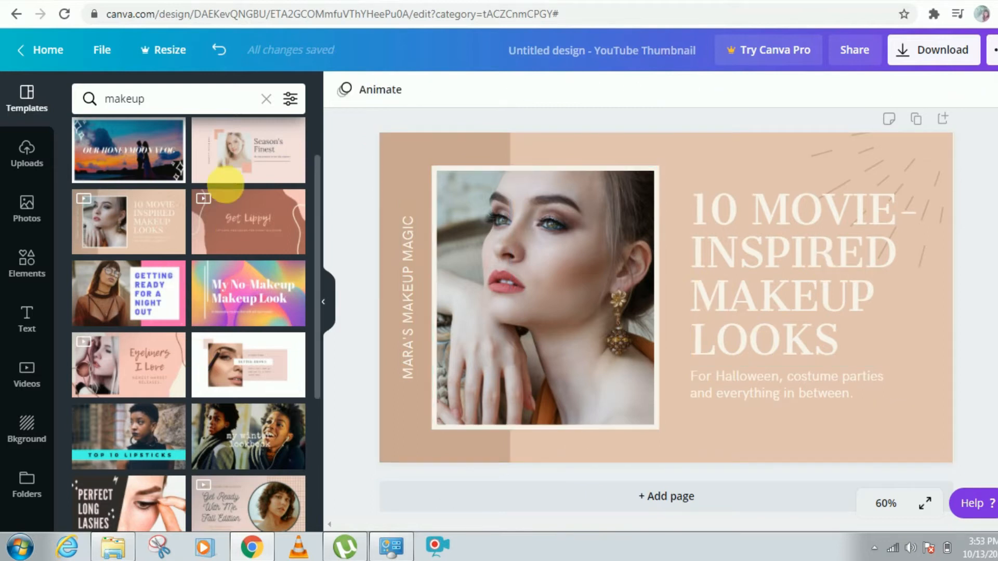
scroll(223, 260, down, 4)
click(159, 99)
text(photogra)
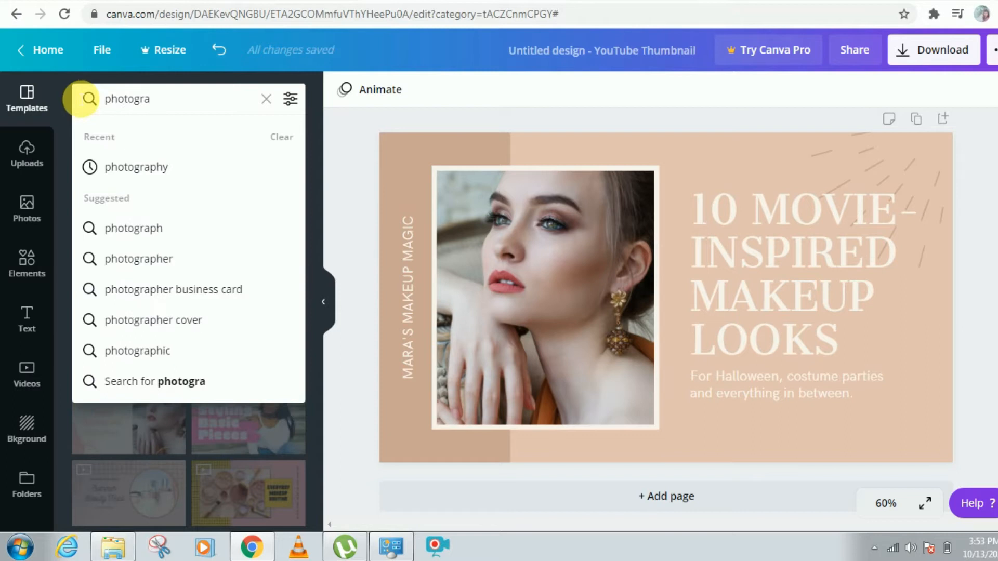
click(137, 166)
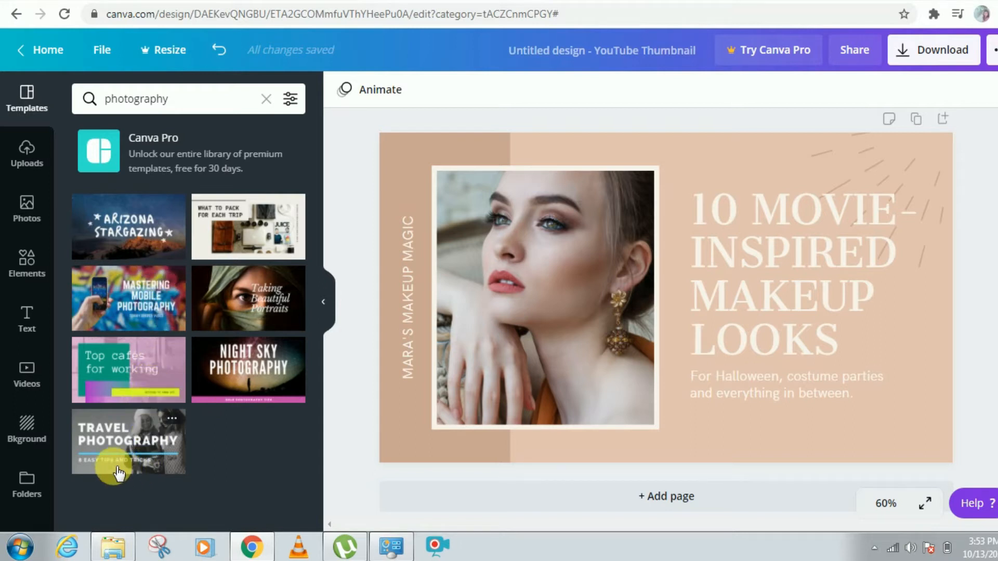
click(111, 441)
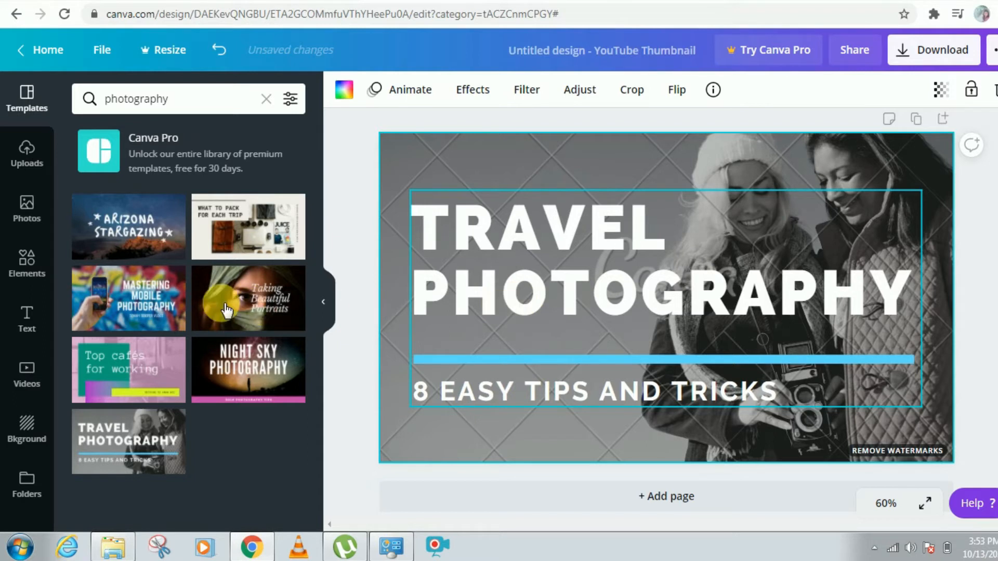
key(ctrl+z)
key(ctrl+z)
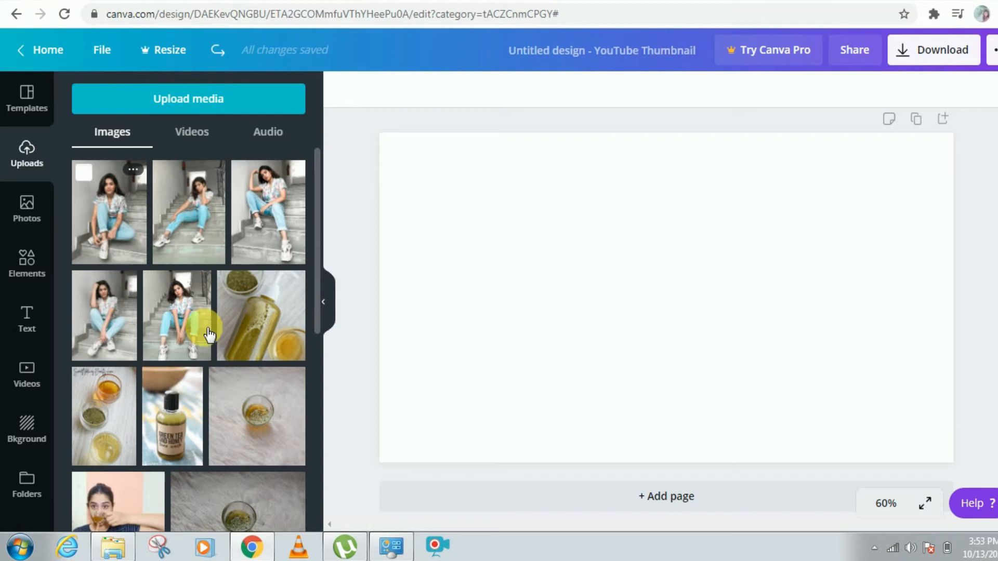
Step: Browse the uploaded images, then search the photo library for flowers
scroll(215, 341, down, 15)
scroll(215, 341, down, 10)
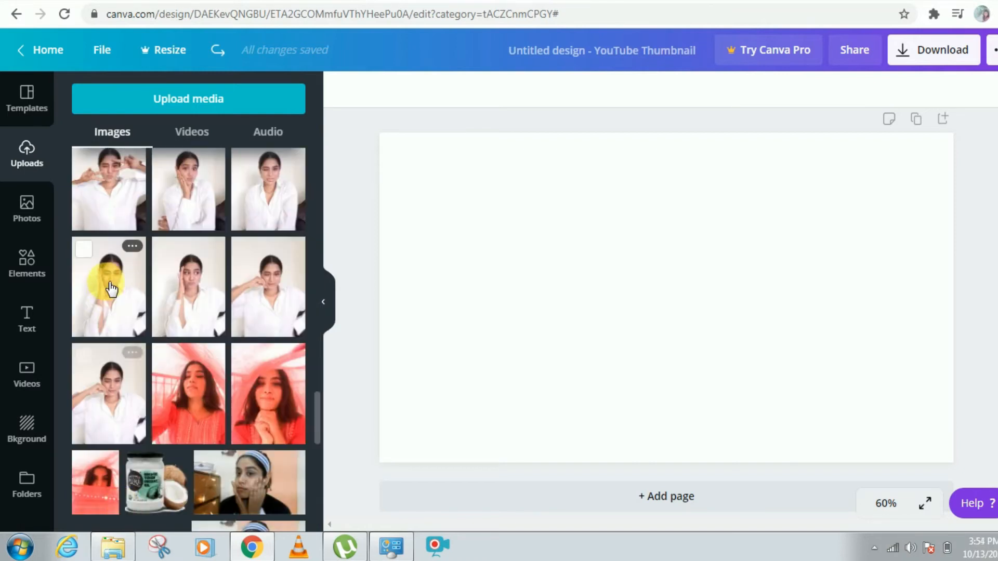
click(28, 214)
click(154, 103)
text(flo)
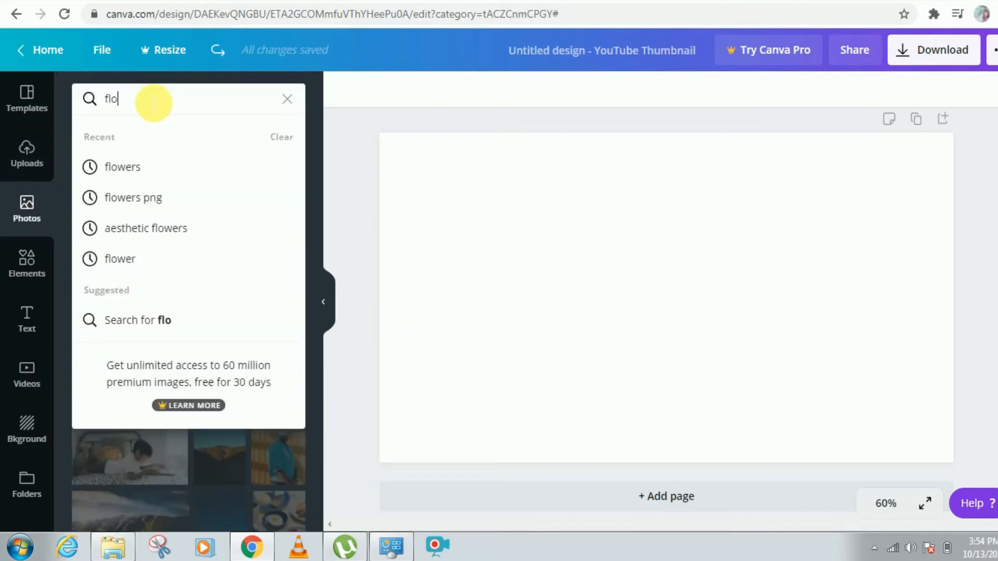
text(wers)
key(Return)
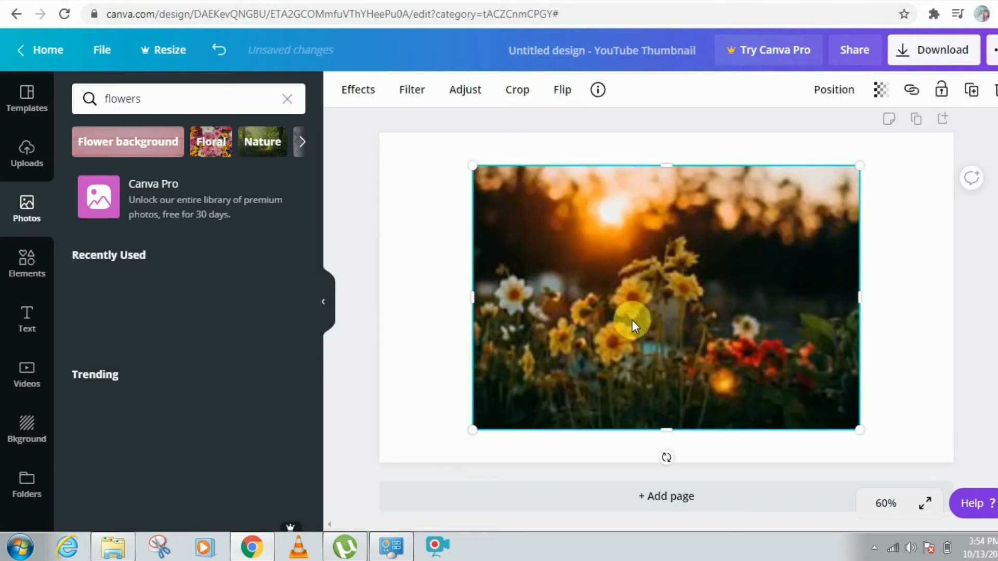
Step: Stretch the flower photo so it covers the whole thumbnail canvas
drag(863, 434, 953, 470)
drag(465, 165, 370, 139)
click(940, 227)
click(938, 311)
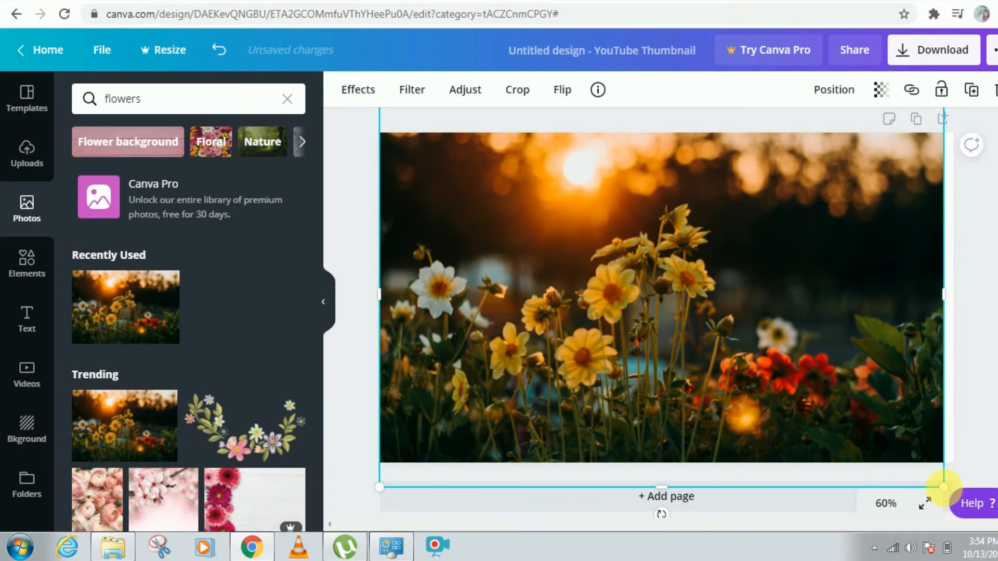
drag(944, 487, 963, 503)
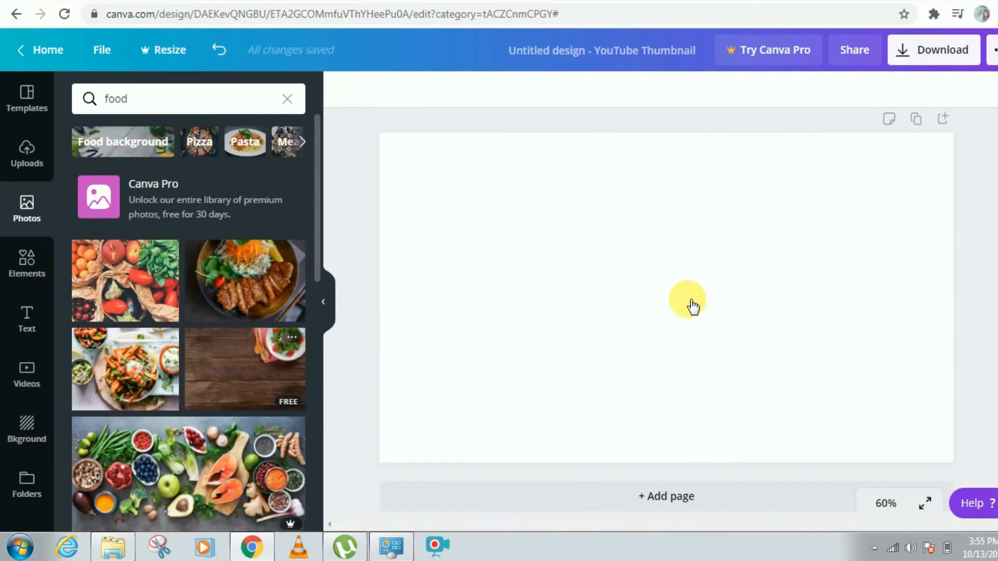
Step: Add the hatched orange arrow element from the recently used elements to the blank canvas
click(689, 301)
drag(473, 166, 380, 110)
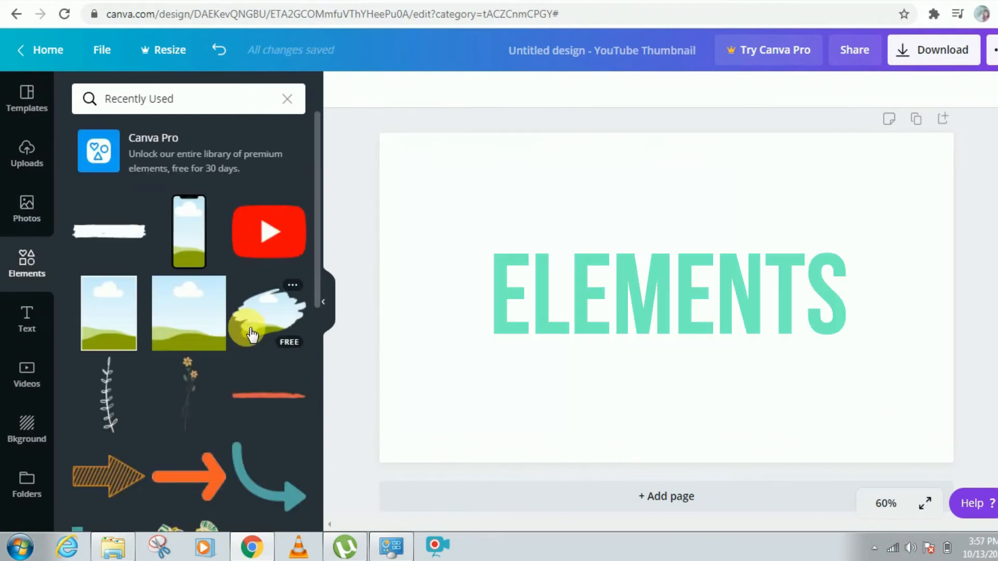
scroll(255, 275, down, 4)
click(108, 248)
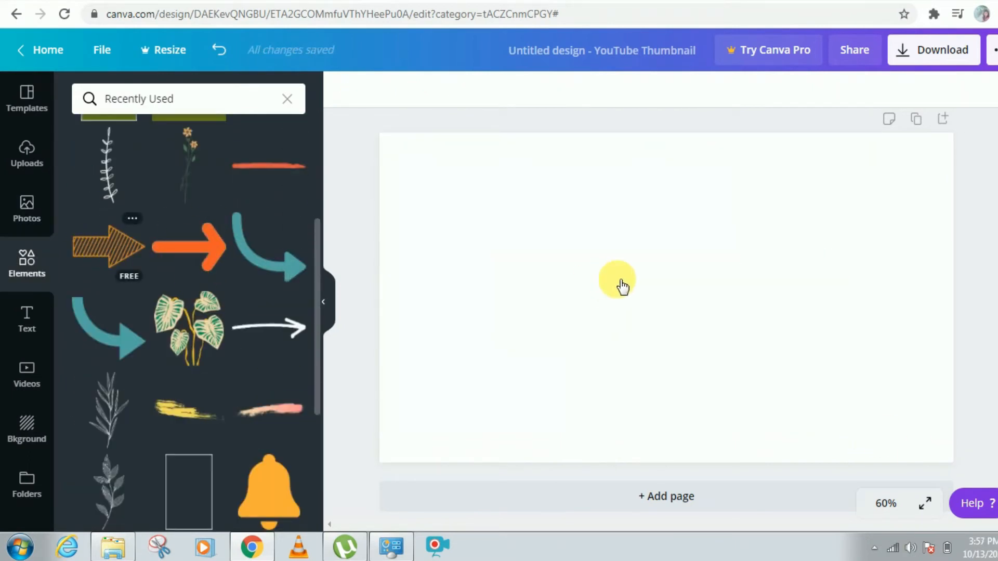
scroll(242, 349, down, 4)
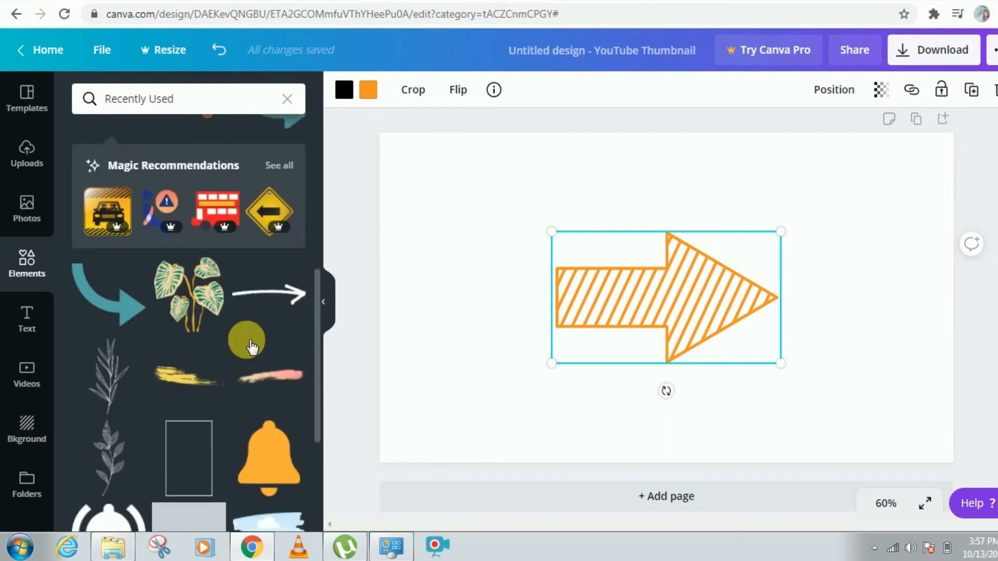
Step: Add the orange bell element and move it to the canvas's lower left
click(269, 382)
drag(657, 331, 473, 378)
Step: Add the YouTube logo element and place it at the canvas's lower right
scroll(193, 255, up, 7)
click(266, 233)
drag(703, 302, 876, 387)
drag(751, 321, 778, 339)
drag(837, 388, 819, 371)
Step: Add the Instagram logo element and move it to the upper left corner
scroll(264, 321, down, 3)
click(104, 207)
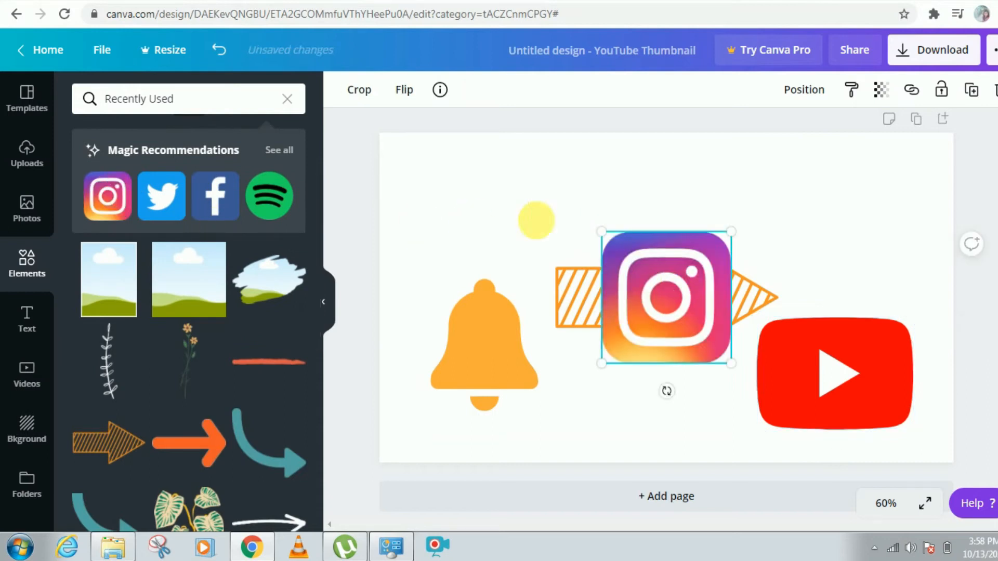
drag(604, 250, 394, 218)
drag(523, 271, 499, 245)
drag(445, 220, 478, 219)
Step: Add the small flower stem element and place it at the upper right
click(762, 256)
scroll(222, 307, down, 1)
click(188, 282)
drag(668, 322, 822, 189)
click(650, 182)
scroll(282, 397, down, 6)
scroll(185, 383, up, 10)
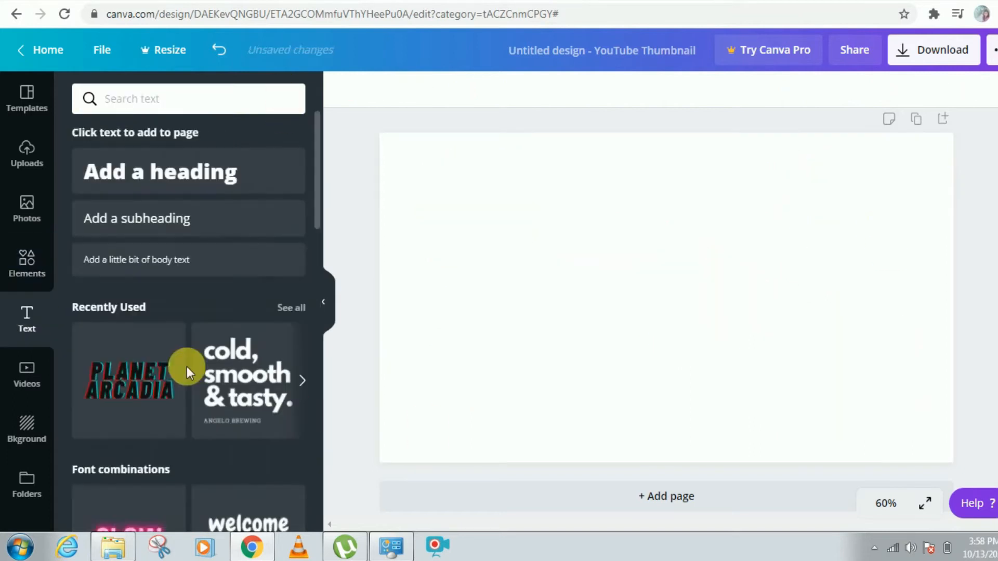
scroll(186, 367, down, 6)
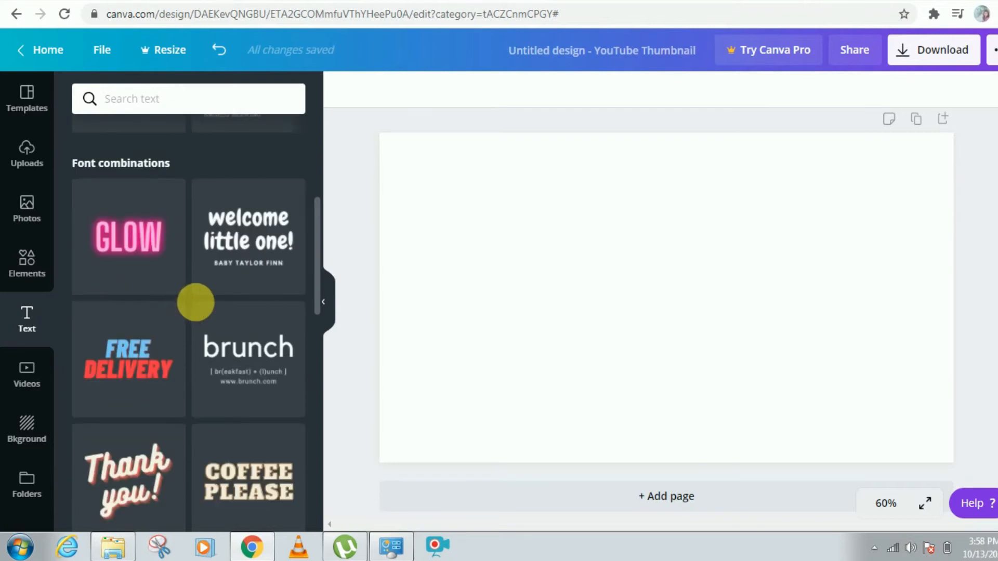
scroll(196, 302, down, 4)
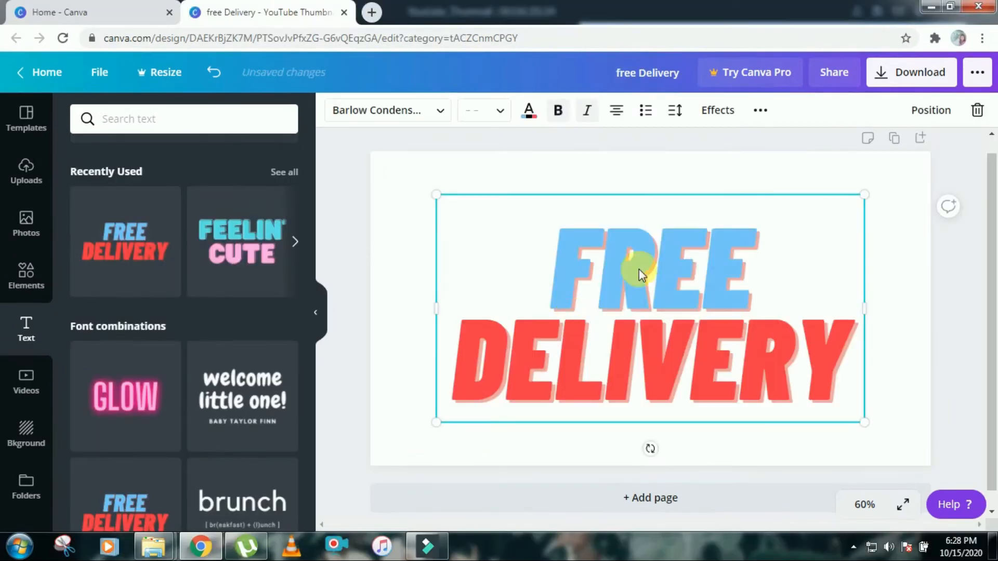
Step: Replace the Free Delivery text combination's words with THUMBNAIL FOR YOUTUBE
double_click(702, 270)
text(THUMBNAIL)
double_click(439, 446)
text(FOR)
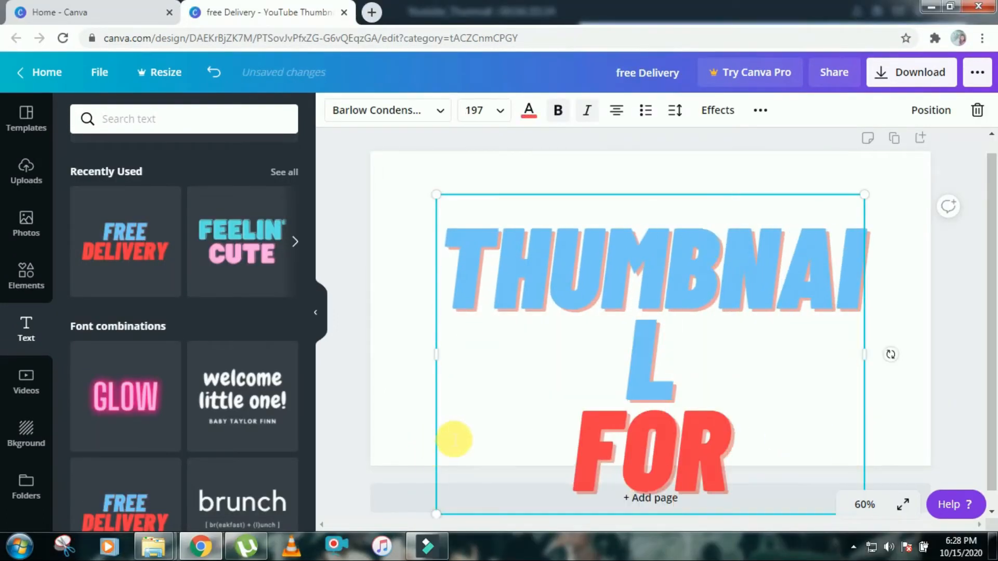
text( YOUTUBE)
Step: Color the word THUMBNAIL black and resize and reposition the heading block at the top of the canvas
double_click(690, 279)
click(529, 112)
click(83, 251)
drag(865, 313, 943, 316)
click(402, 182)
drag(615, 238, 522, 164)
drag(869, 421, 781, 296)
Step: Add a heading reading Thumbnail for Youtube below the title
scroll(133, 187, up, 3)
click(133, 187)
text(Thumbnail for Youtube)
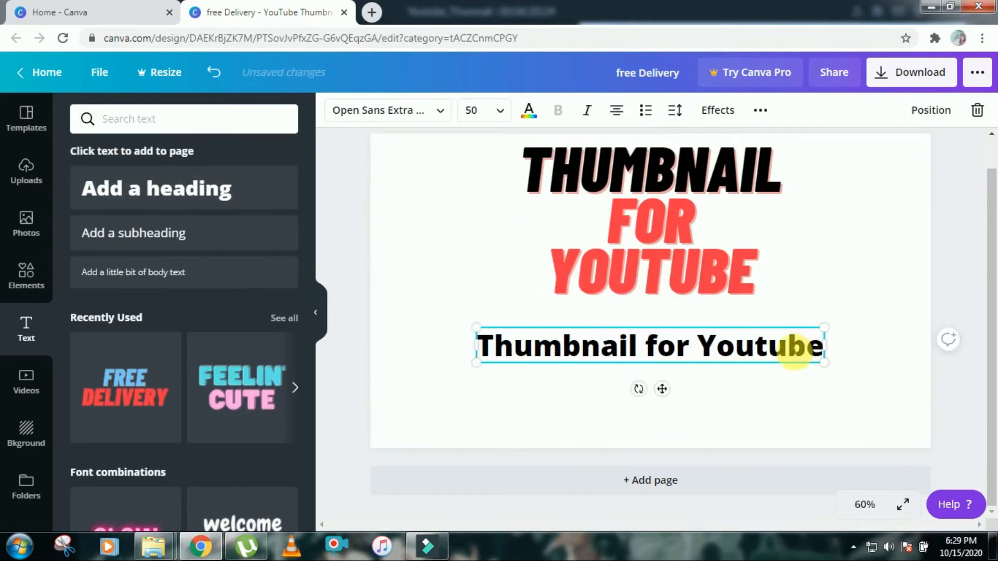
Step: Change the new heading's font and font size and apply a text effect
click(388, 110)
click(86, 238)
click(500, 111)
click(485, 356)
click(675, 111)
mouse_move(764, 155)
mouse_down()
mouse_move(790, 163)
mouse_move(768, 154)
mouse_up()
click(905, 229)
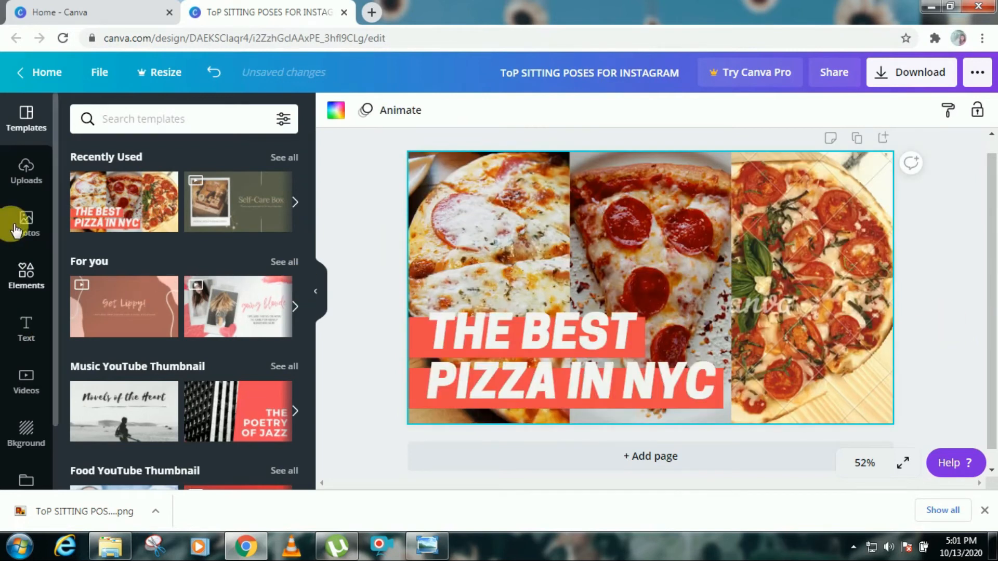
Step: Replace the three pizza photos with the uploaded sitting-pose photos and reposition the middle photo within its frame
click(33, 227)
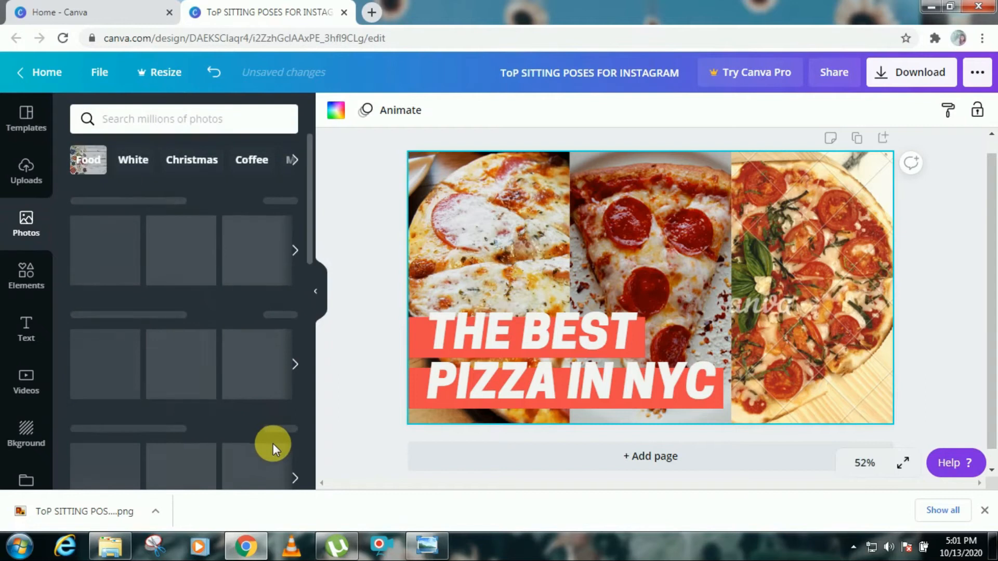
click(33, 182)
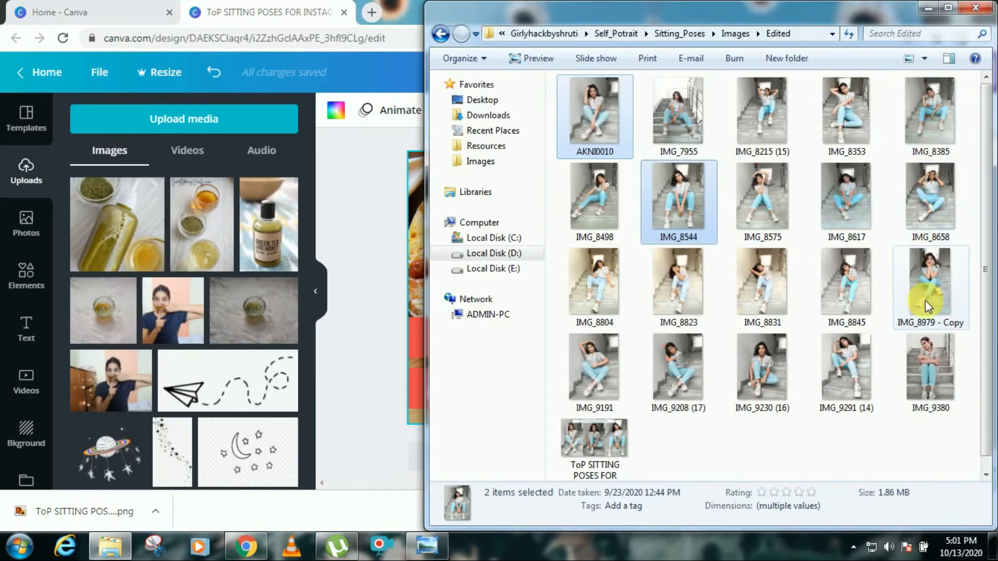
ctrl+click(749, 408)
drag(689, 225, 229, 260)
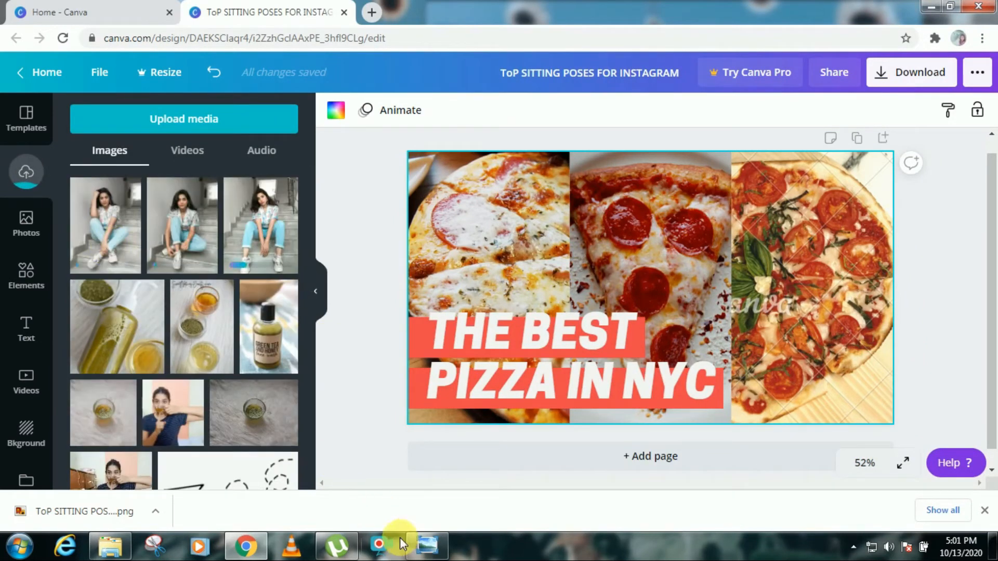
drag(596, 228, 644, 225)
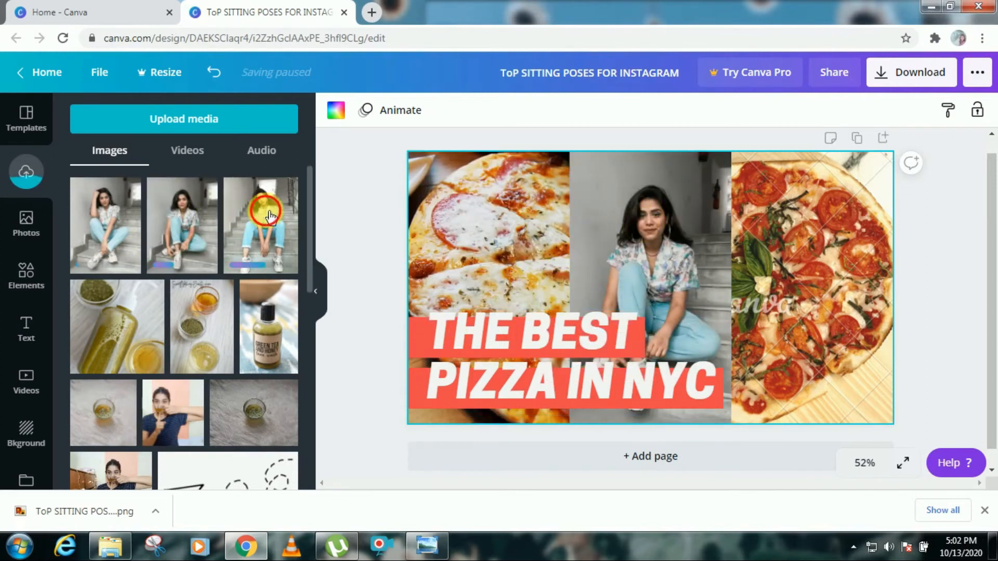
drag(779, 220, 787, 228)
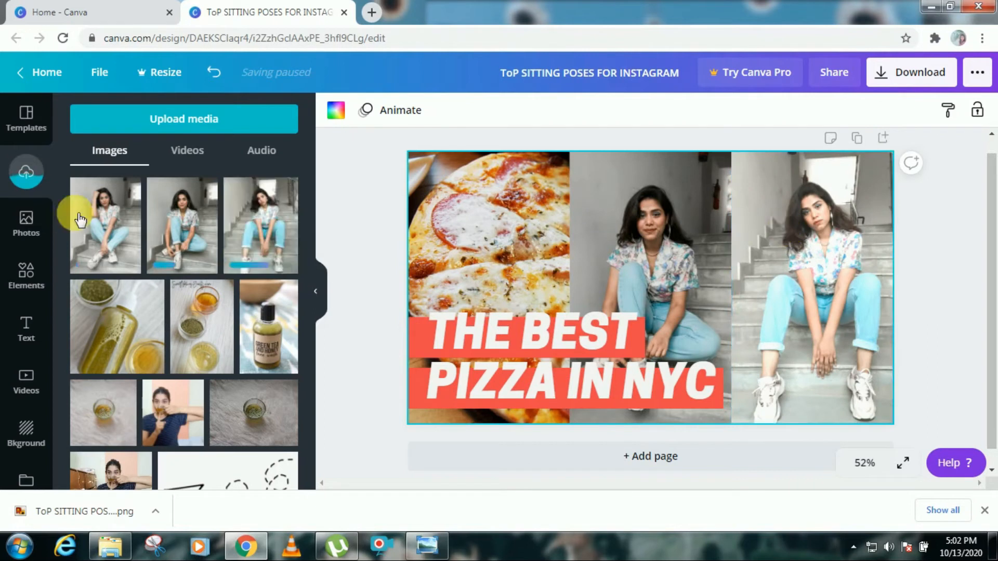
drag(108, 218, 482, 236)
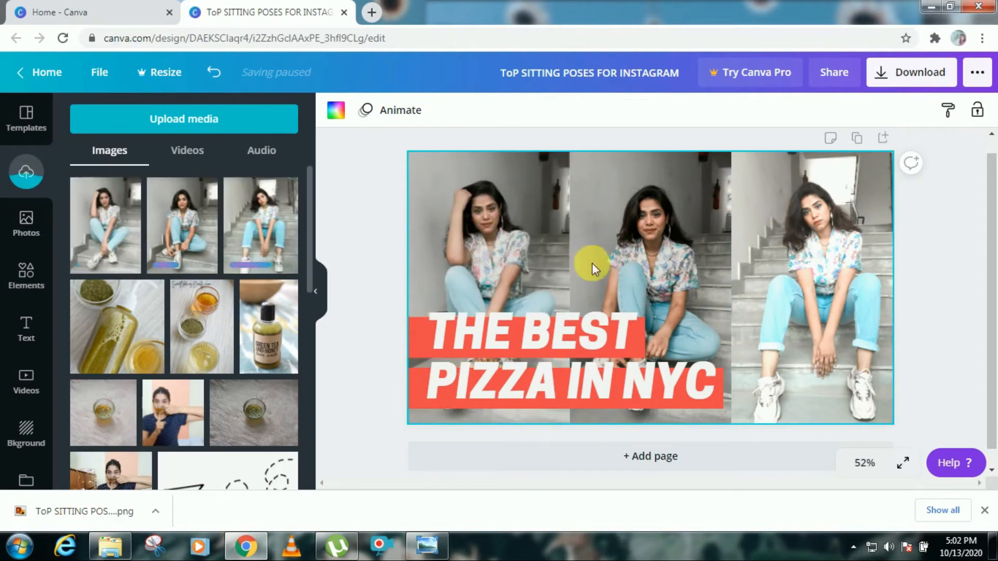
double_click(636, 290)
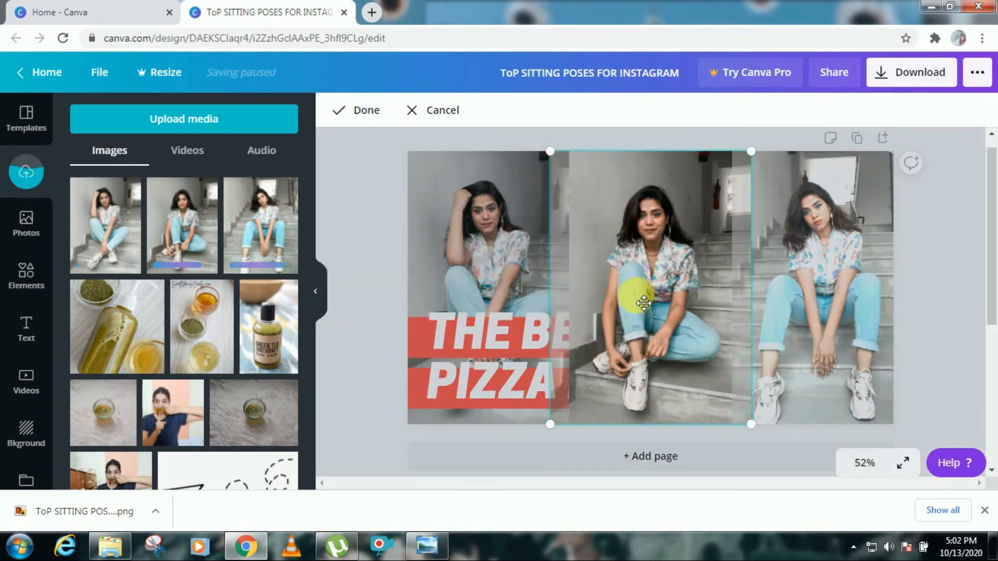
drag(638, 303, 640, 304)
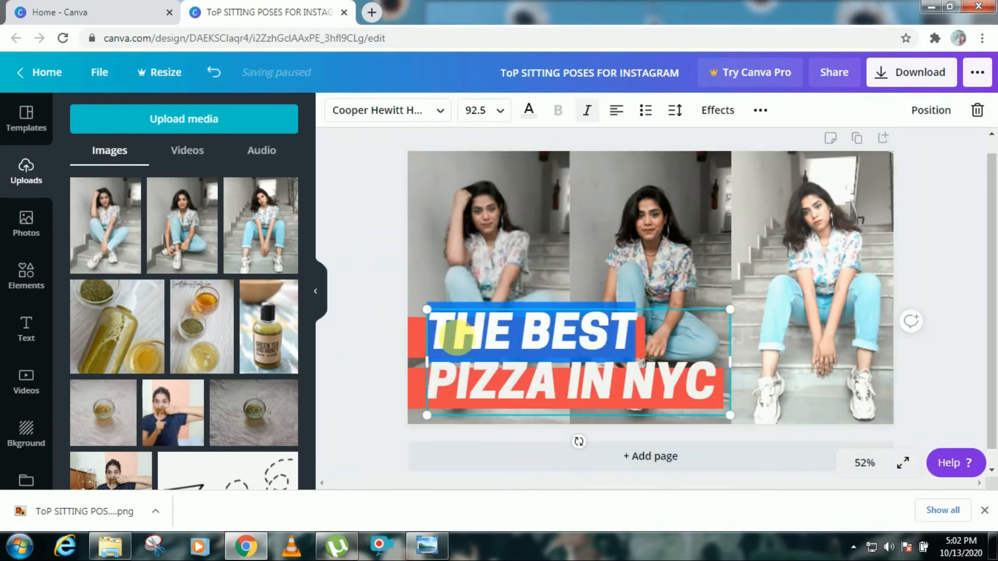
Step: Delete the THE BEST text line and replace PIZZA IN NYC with TOP SITTING POSES FOR INSTAGRAM
key(BackSpace)
key(ctrl+a)
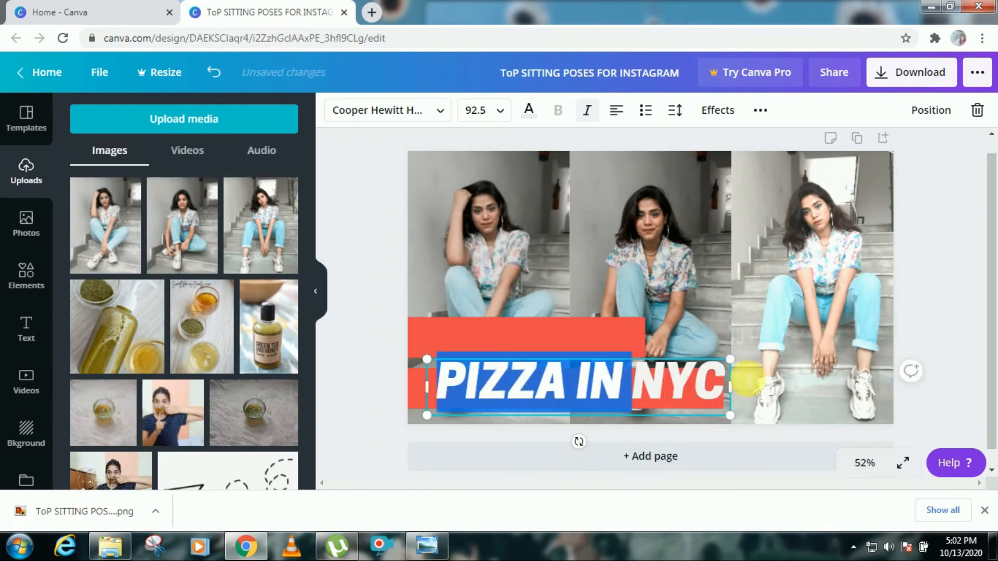
text(TOP SITTING)
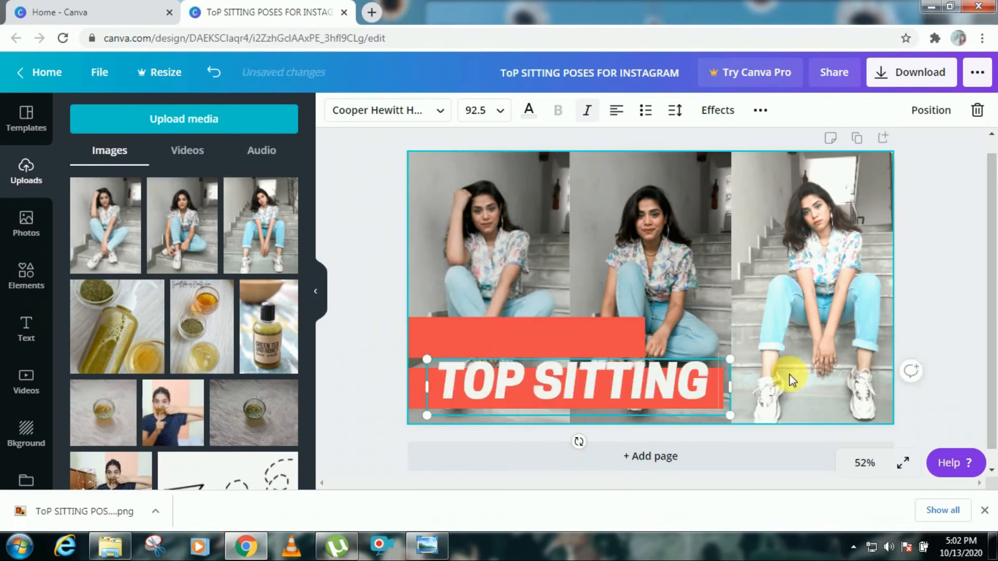
text( POSES FOR INSTAGRA)
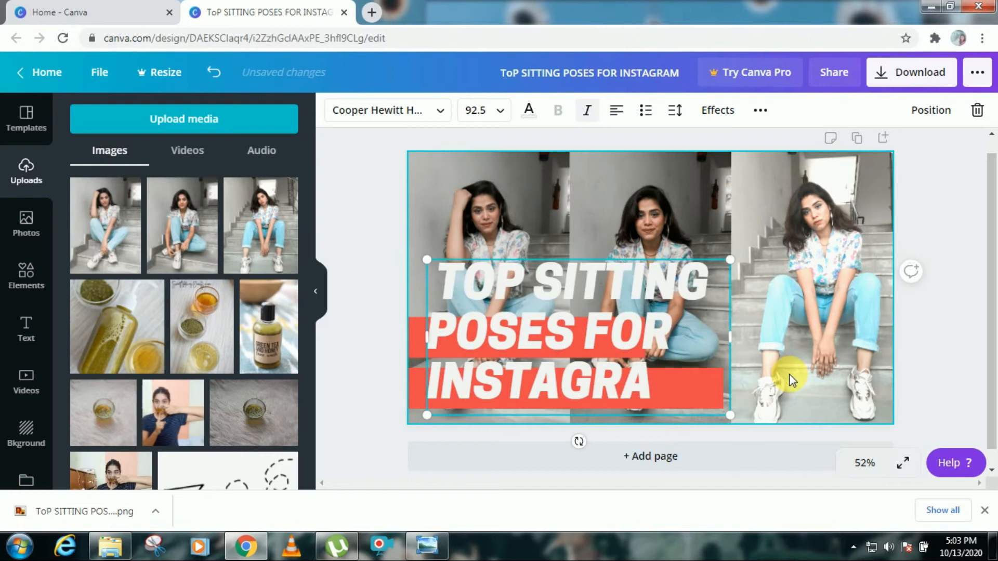
Step: Shrink the title text to font size 32.6 and color it light blue
drag(730, 337, 958, 352)
drag(408, 307, 739, 375)
drag(853, 373, 521, 336)
drag(648, 380, 578, 365)
drag(511, 341, 566, 334)
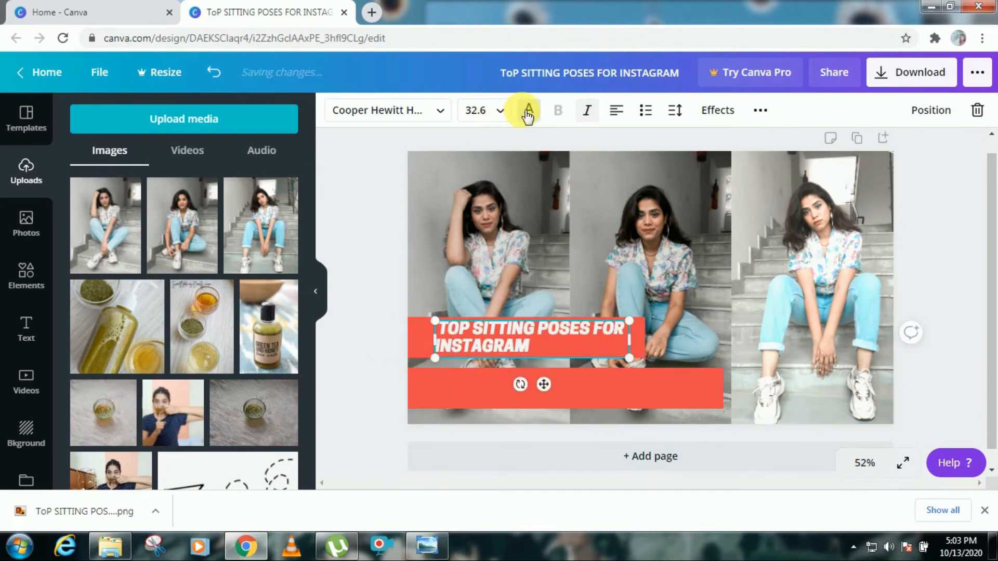
click(528, 110)
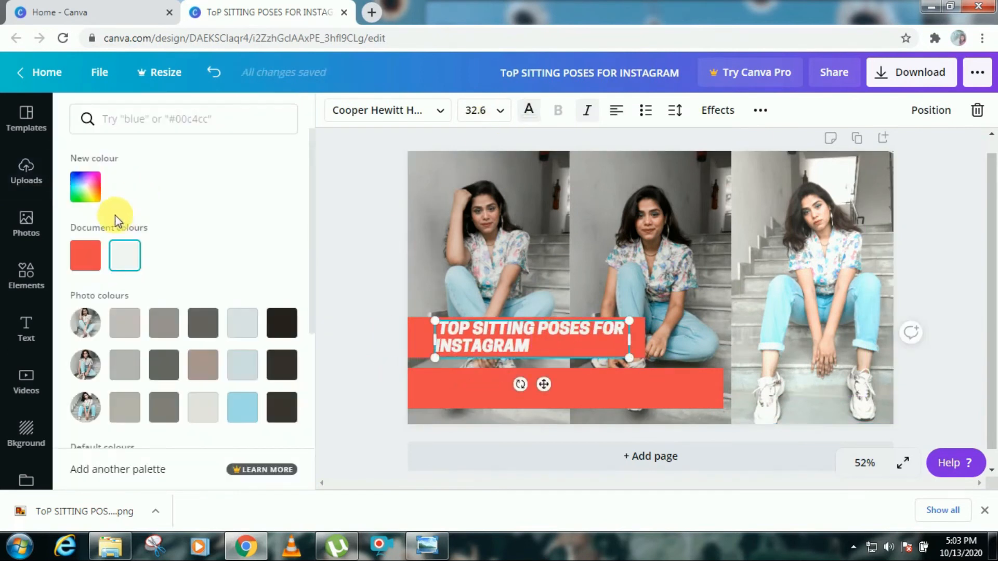
click(242, 412)
Step: Delete both red banner shapes and move the title to the top of the canvas
click(593, 396)
key(Delete)
click(609, 350)
click(640, 342)
key(Delete)
drag(599, 343, 835, 172)
drag(725, 173, 699, 169)
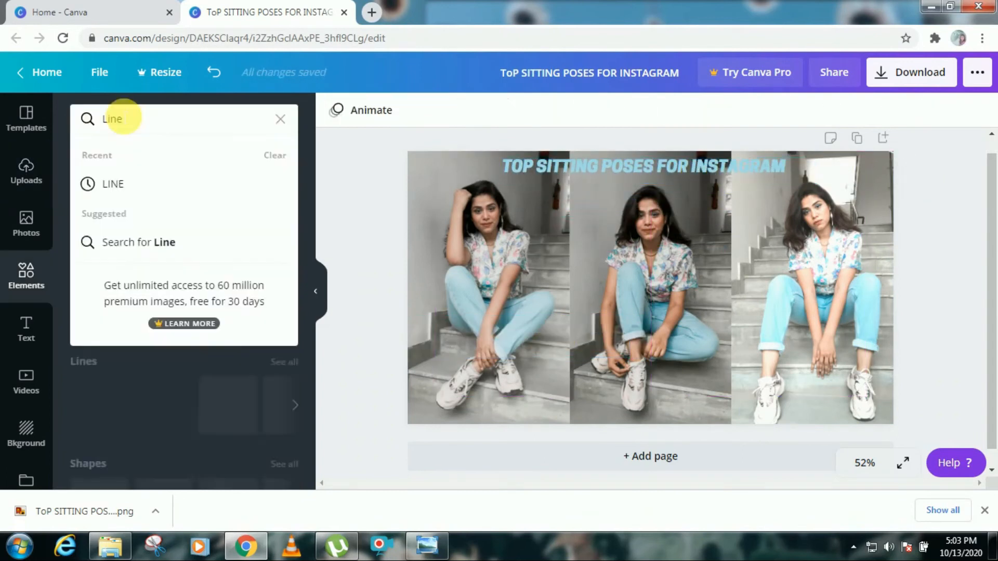
Step: Search the elements for Line and add the white brush-stroke element to the design
key(Return)
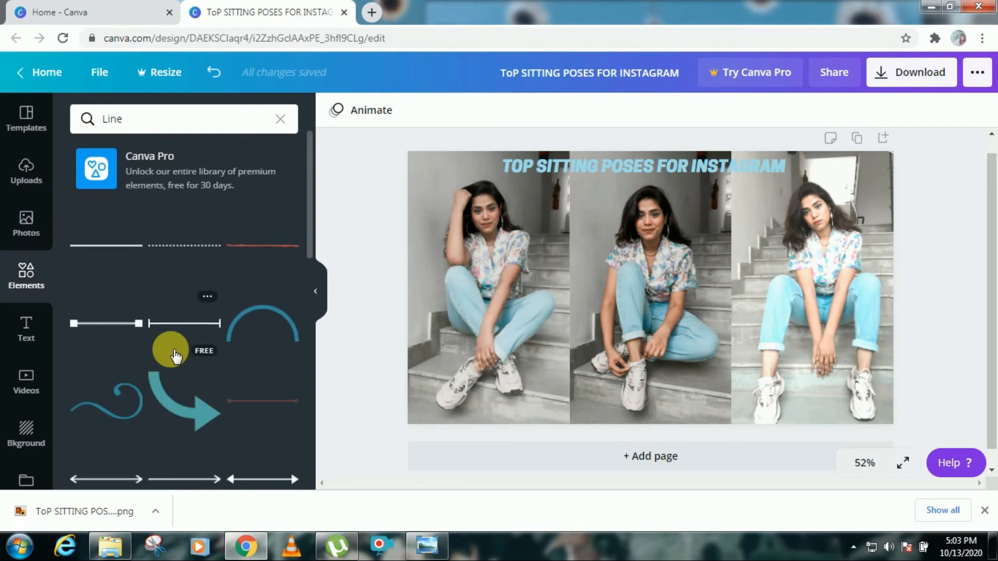
scroll(175, 356, down, 10)
scroll(176, 356, down, 3)
scroll(176, 356, down, 5)
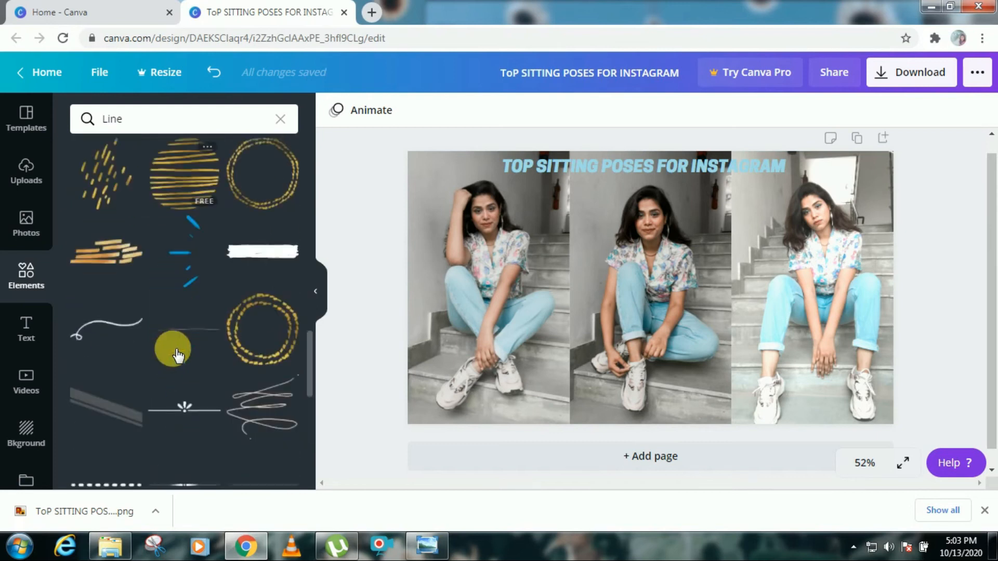
click(259, 261)
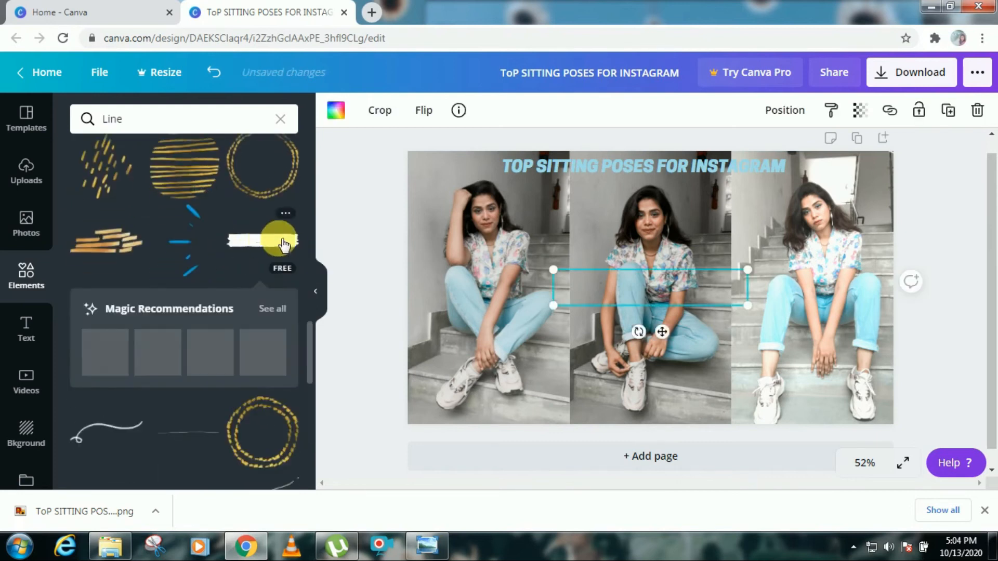
Step: Stretch the white brush stroke across the top of the canvas behind the title
mouse_move(622, 289)
mouse_down()
mouse_move(579, 174)
mouse_move(635, 163)
mouse_move(643, 173)
mouse_up()
drag(753, 169, 755, 235)
click(665, 167)
mouse_move(566, 229)
mouse_down()
mouse_move(557, 205)
mouse_move(697, 167)
mouse_move(705, 180)
mouse_up()
click(879, 177)
click(805, 174)
drag(518, 168, 535, 166)
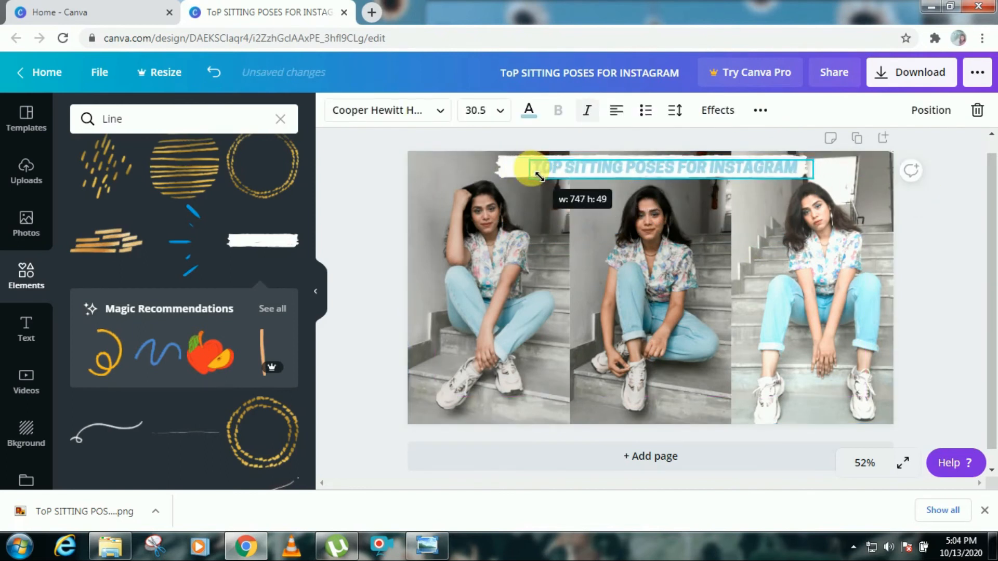
Step: Resize the title's text box slightly and color the title text dark gray
drag(735, 167, 706, 162)
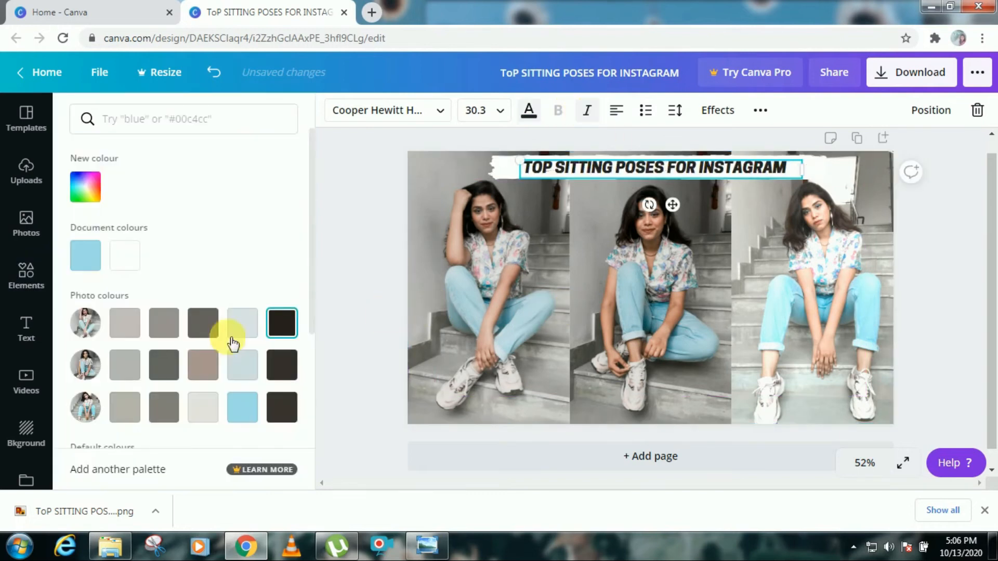
click(203, 323)
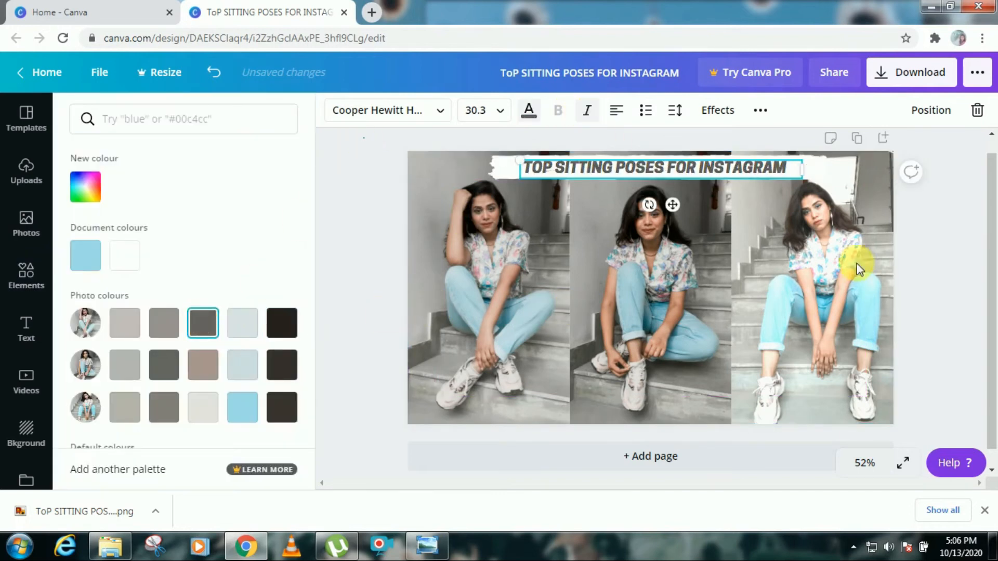
Step: Search elements for you and place a YouTube logo left of the title and an Instagram logo right of it
click(26, 276)
click(170, 120)
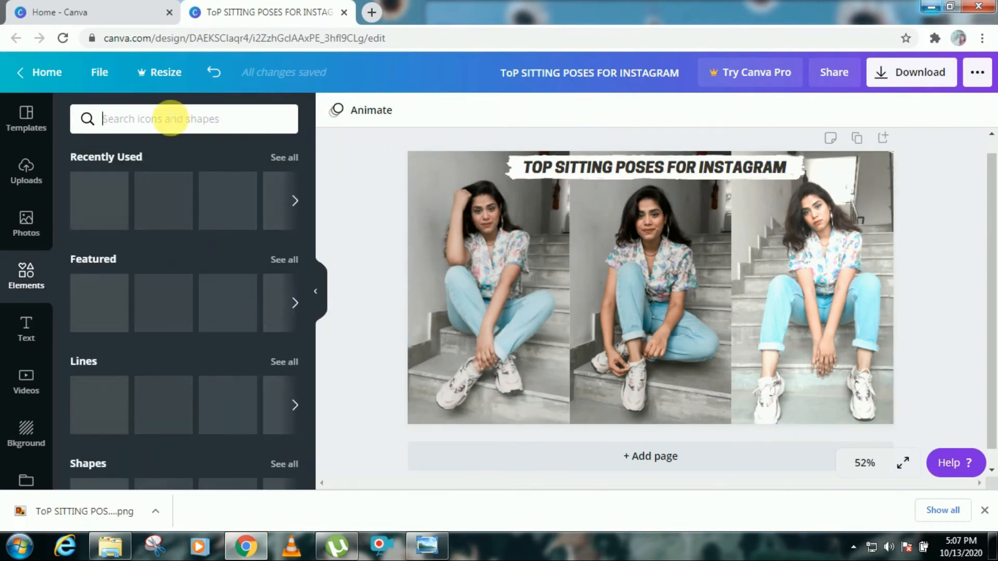
text(you)
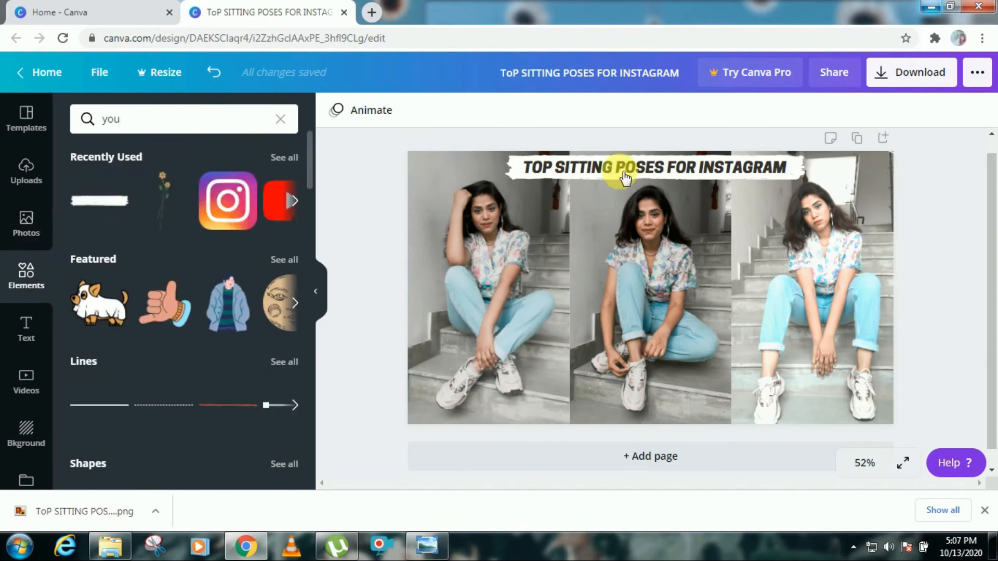
drag(576, 235, 478, 176)
click(285, 214)
drag(592, 235, 837, 173)
click(946, 289)
Step: Search elements for emoji and add a sunglasses emoji at the top-left corner and a laughing emoji at the right
double_click(104, 118)
text(sticker)
key(Return)
scroll(223, 290, down, 4)
drag(102, 119, 339, 192)
text(emo)
scroll(302, 420, down, 4)
scroll(151, 266, down, 4)
text(ji)
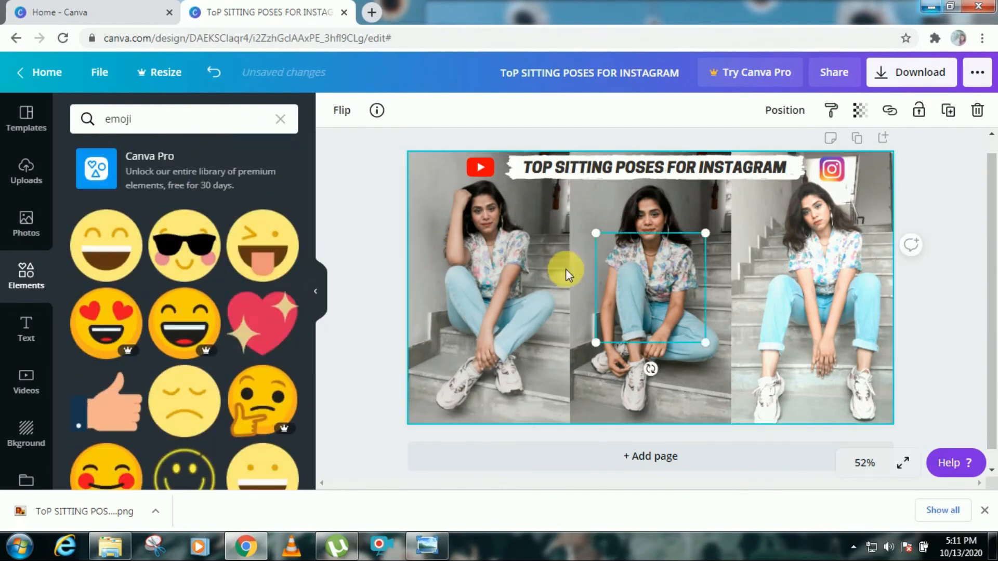
drag(428, 262, 435, 358)
drag(423, 402, 450, 397)
drag(435, 359, 430, 182)
scroll(212, 285, down, 2)
drag(212, 286, 847, 239)
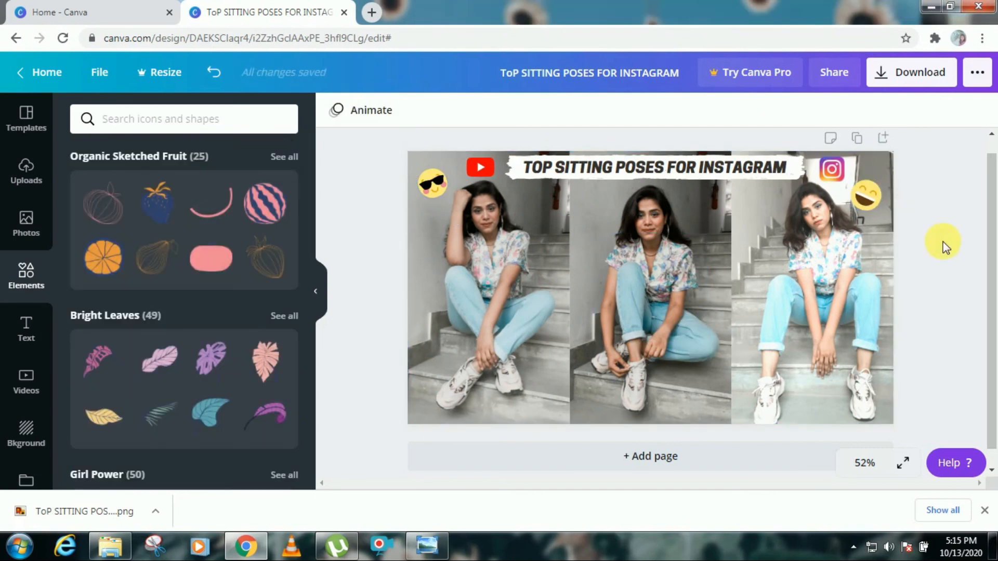
Step: Download the thumbnail as a PNG file
click(904, 73)
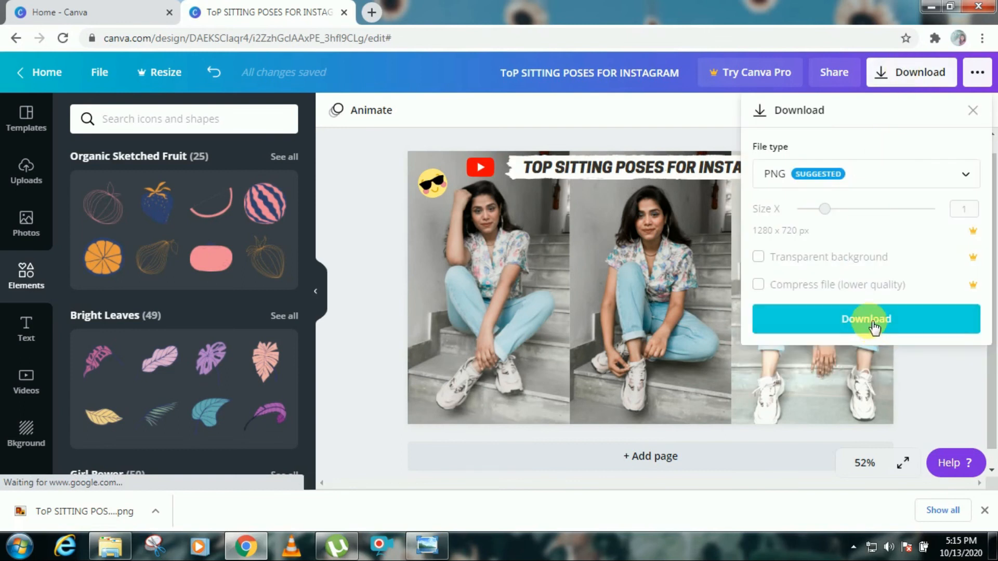
click(956, 175)
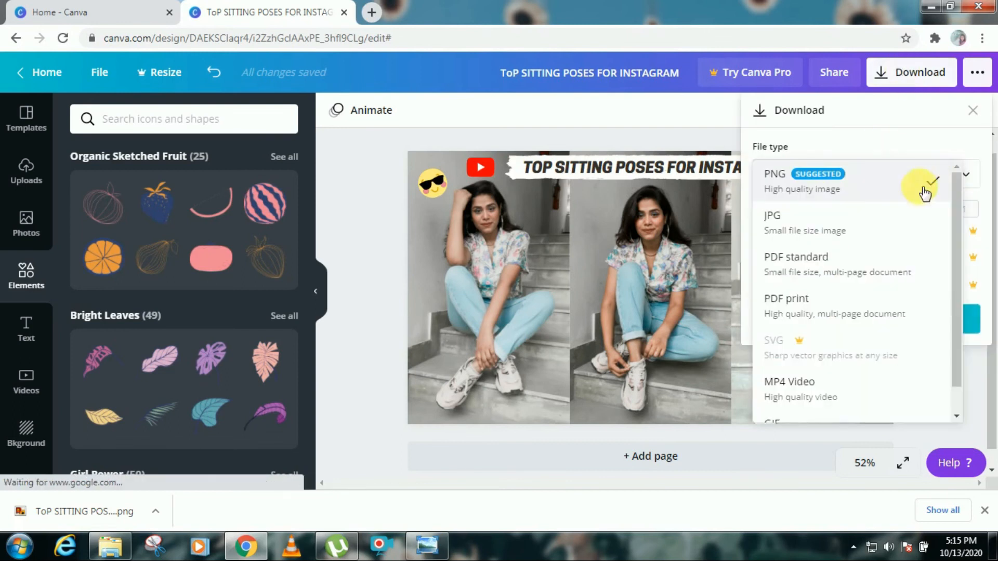
click(830, 234)
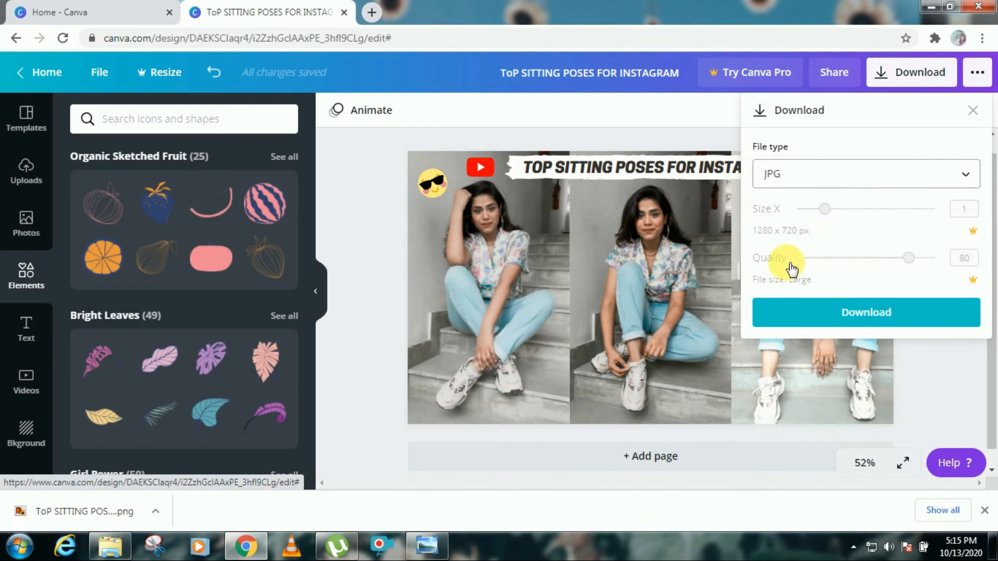
click(812, 170)
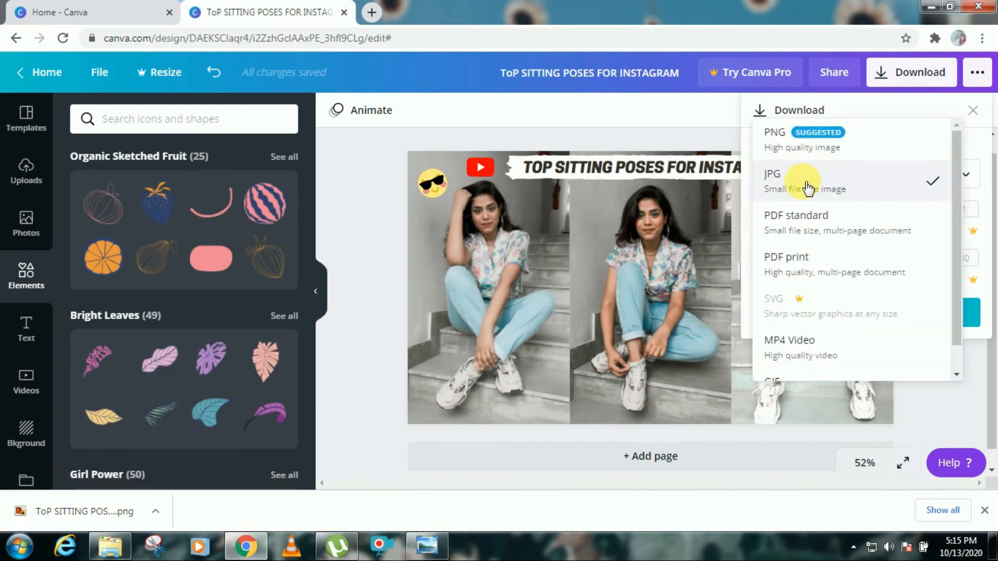
click(813, 151)
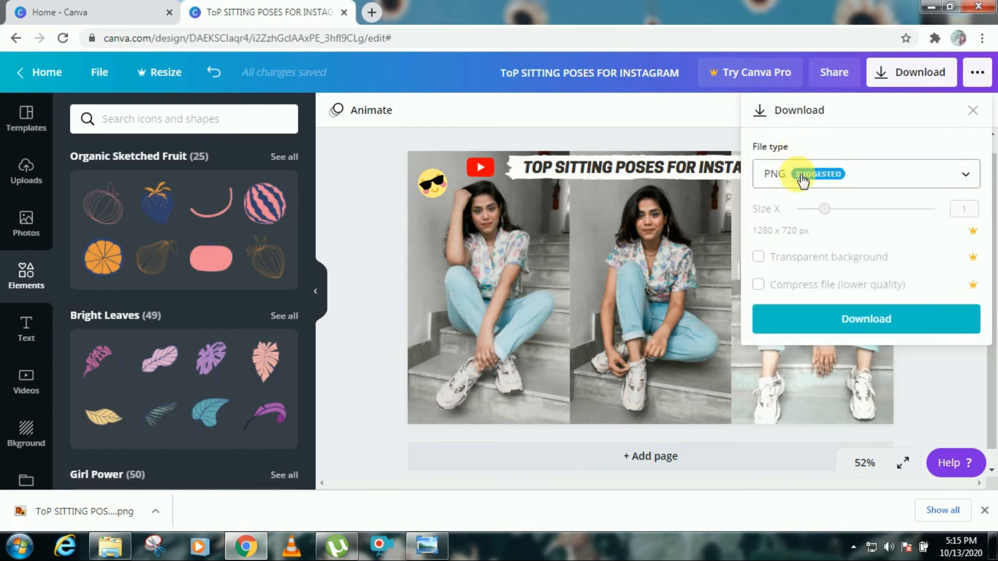
click(888, 177)
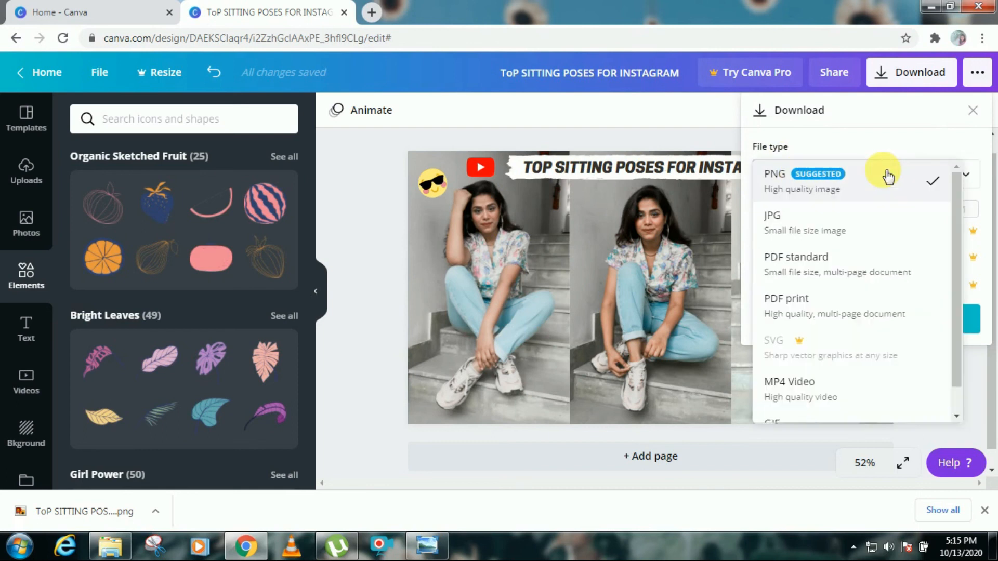
click(935, 187)
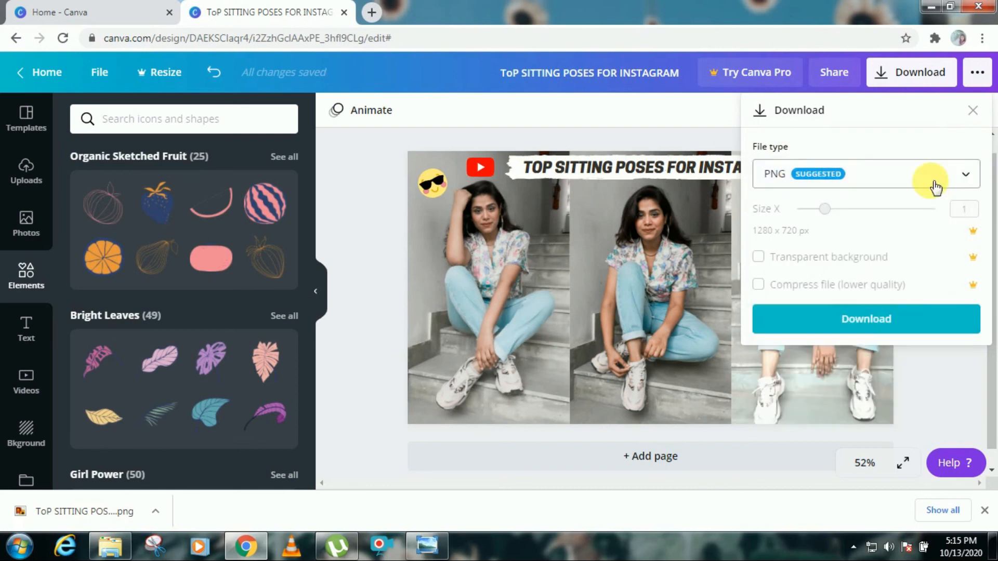
click(866, 318)
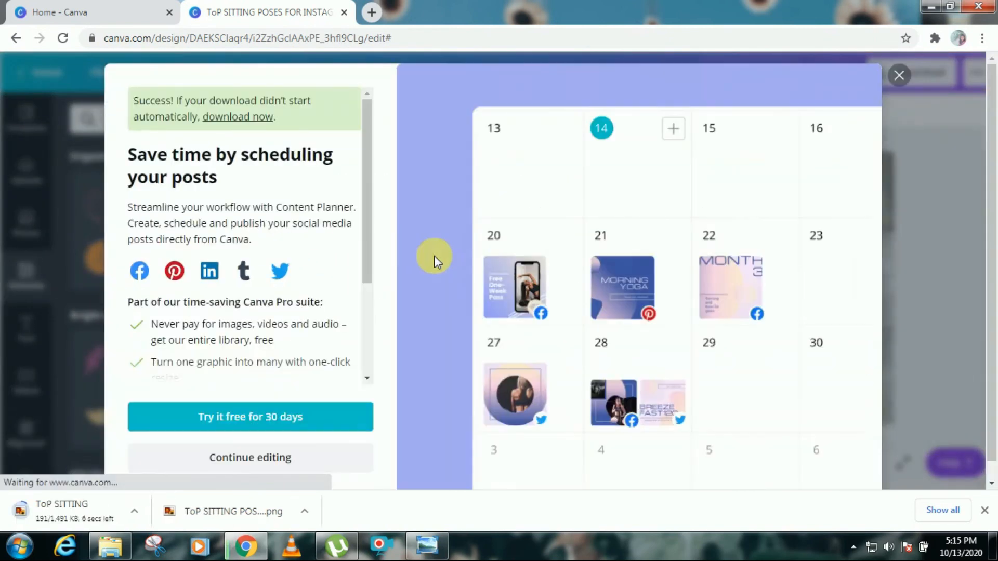
Step: Open the downloaded thumbnail image to view it
click(155, 511)
click(196, 401)
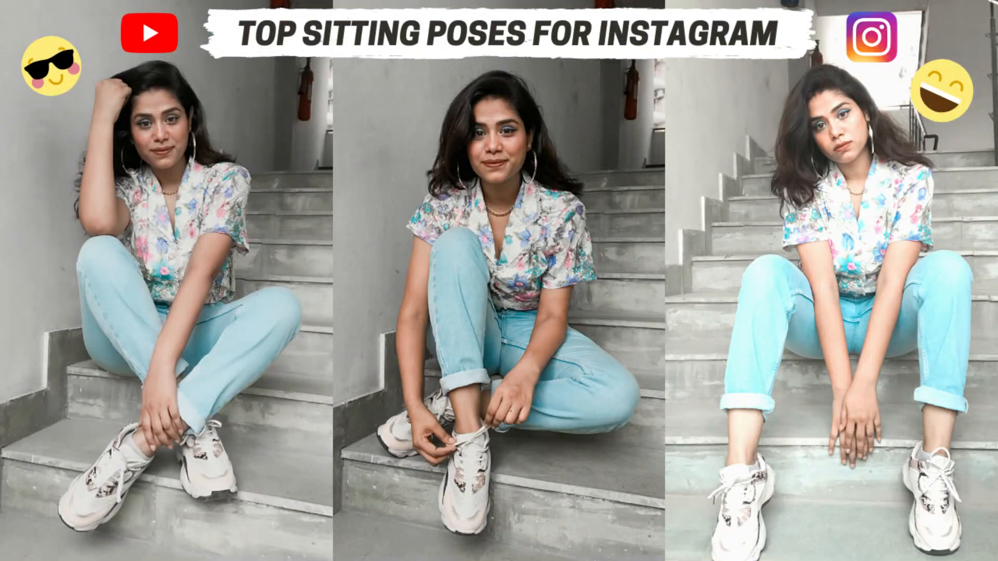